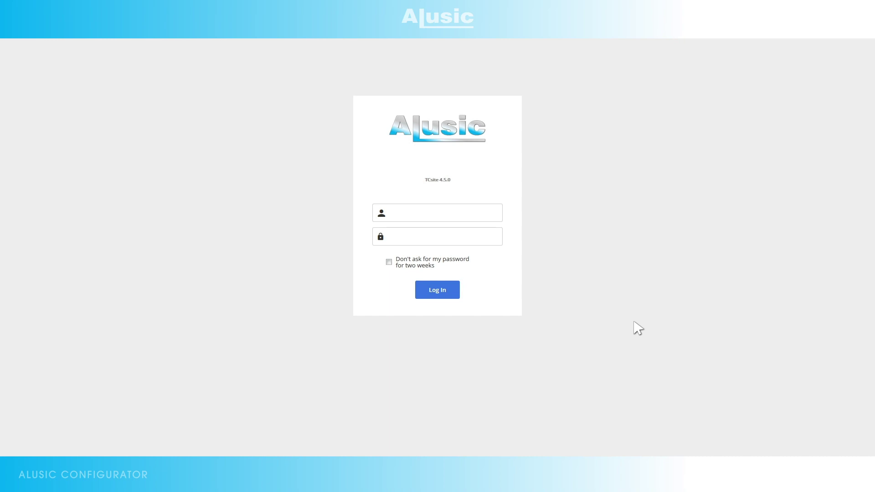
# Log in with the autofilled credentials to open the My quotations search list.
pyautogui.click(464, 213)
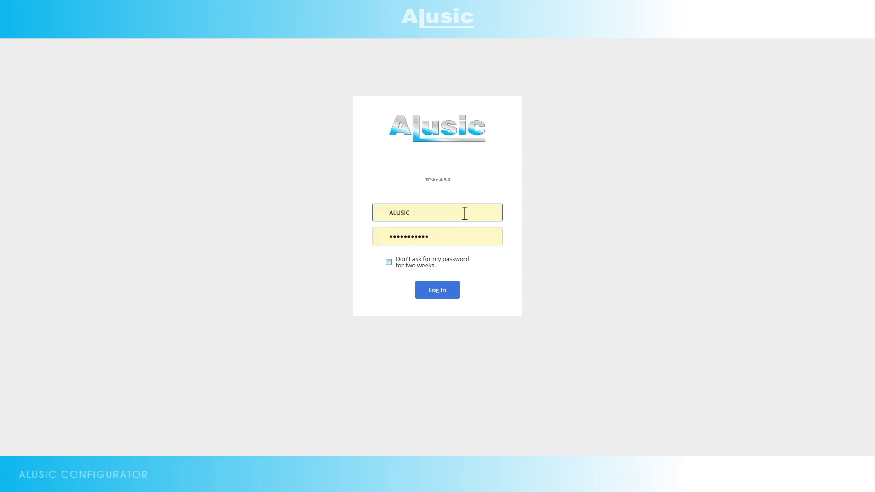
pyautogui.click(450, 287)
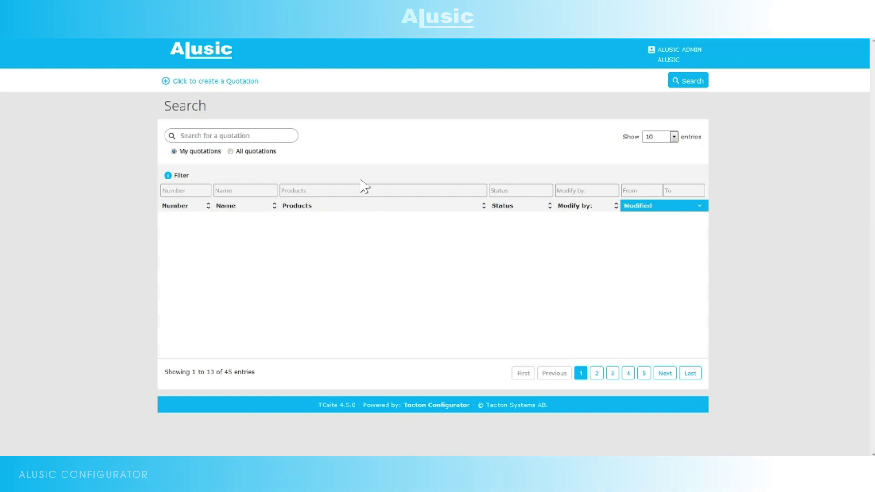
# Create a new quotation and rename it from Noname to 'Configuration alusic'.
pyautogui.click(255, 81)
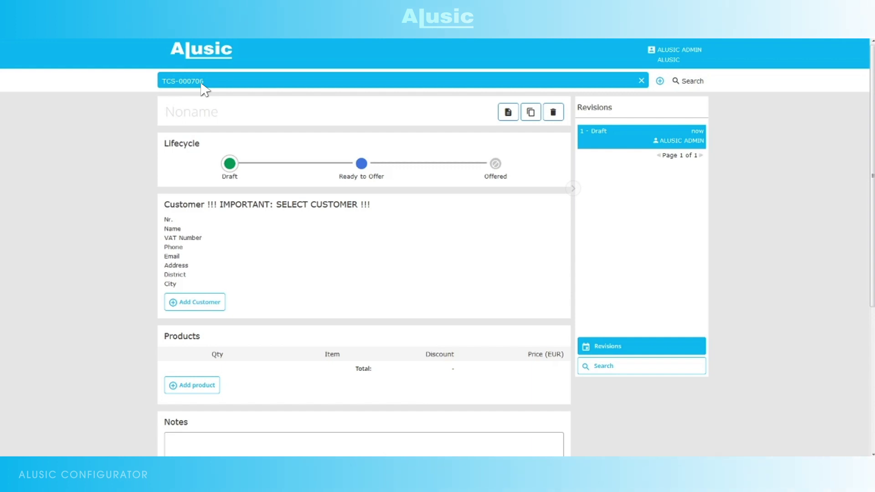
pyautogui.click(296, 112)
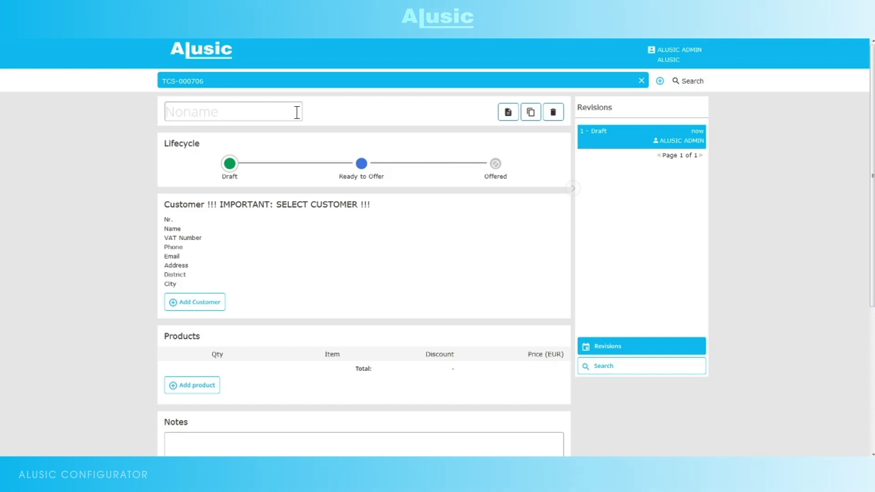
pyautogui.write('Configuration alusi')
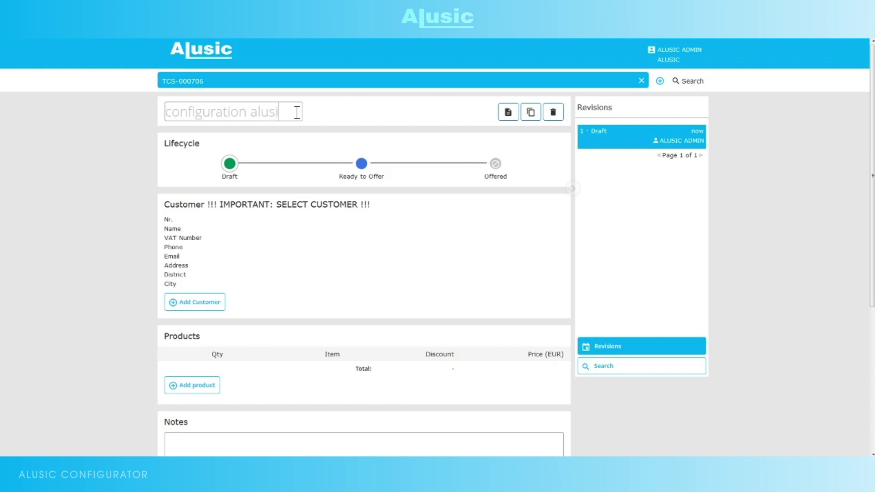
pyautogui.write('c')
pyautogui.press('Return')
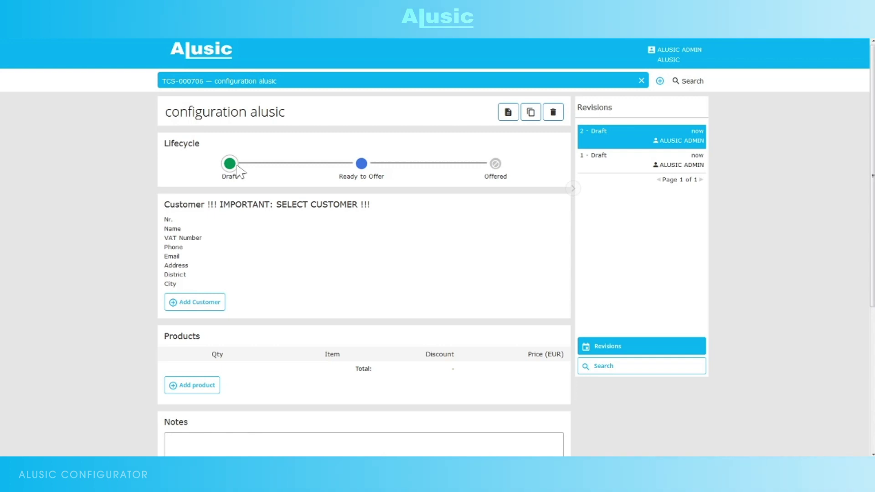
# Move the quotation's lifecycle from Draft to Ready to Offer, then on to Offered.
pyautogui.moveTo(238, 166); pyautogui.dragTo(369, 166)
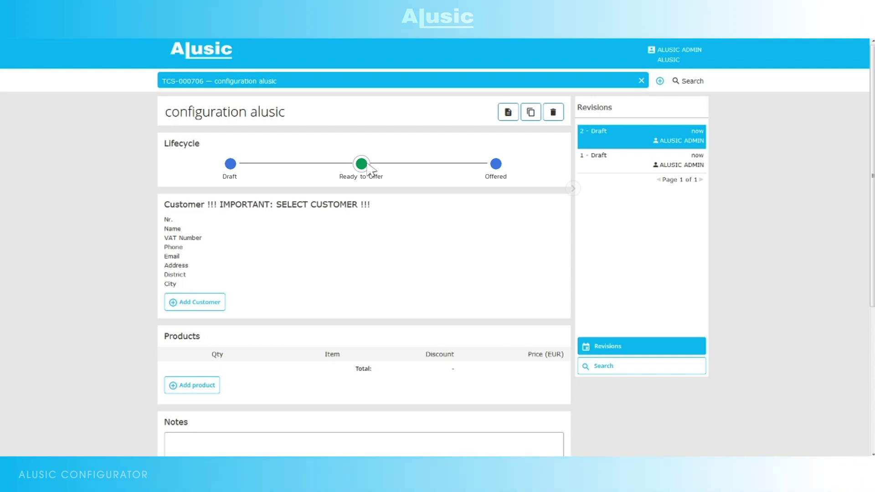
pyautogui.click(363, 165)
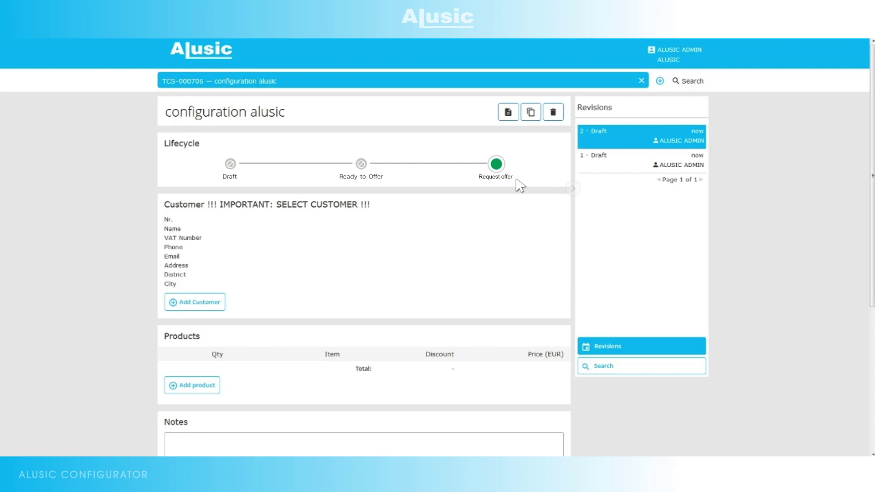
# Open the Request Offer dialog and close it without sending the request.
pyautogui.click(496, 164)
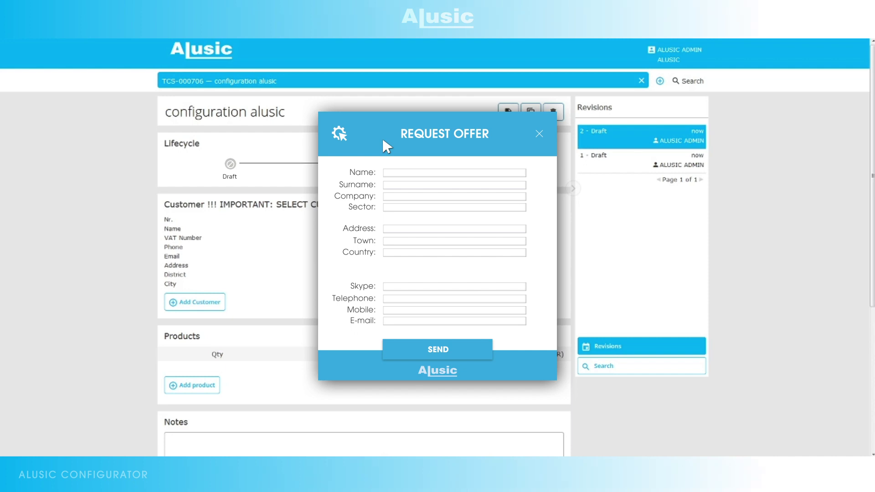
pyautogui.click(538, 133)
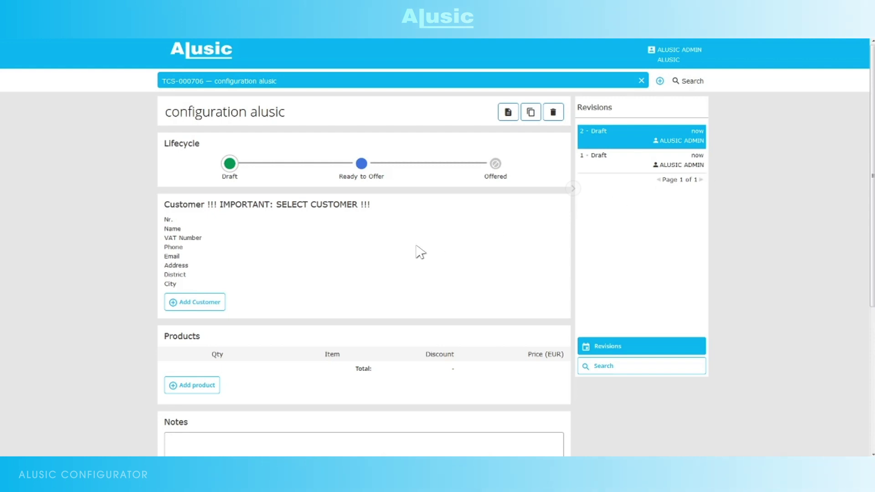
pyautogui.click(196, 302)
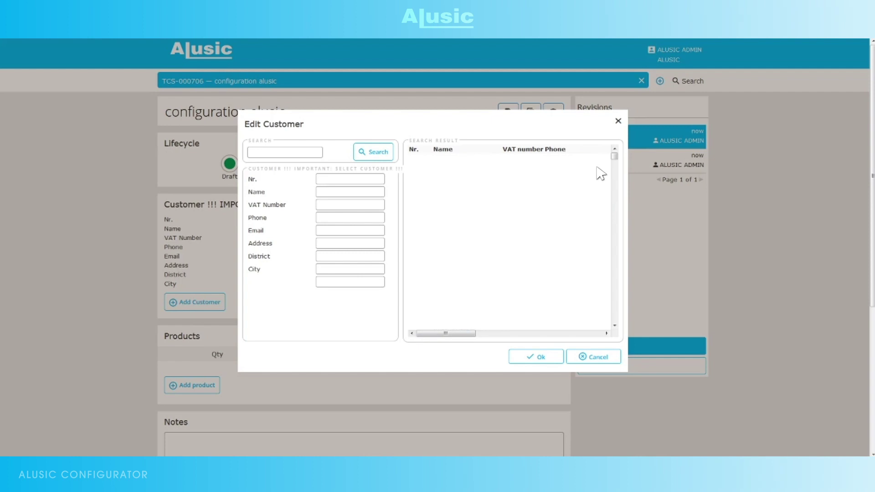
pyautogui.click(525, 357)
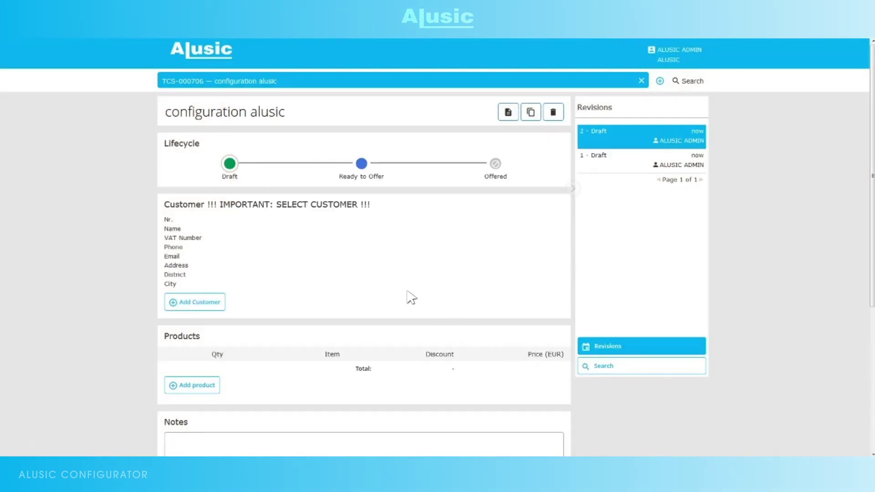
pyautogui.scroll(-3, 412, 297)
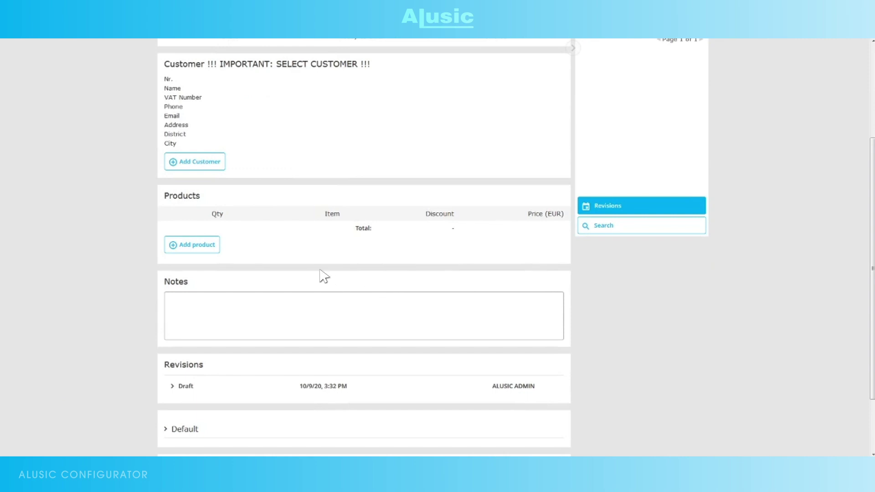
# Add a product and browse to page 2 of the Product Catalog for the BELT item.
pyautogui.click(200, 245)
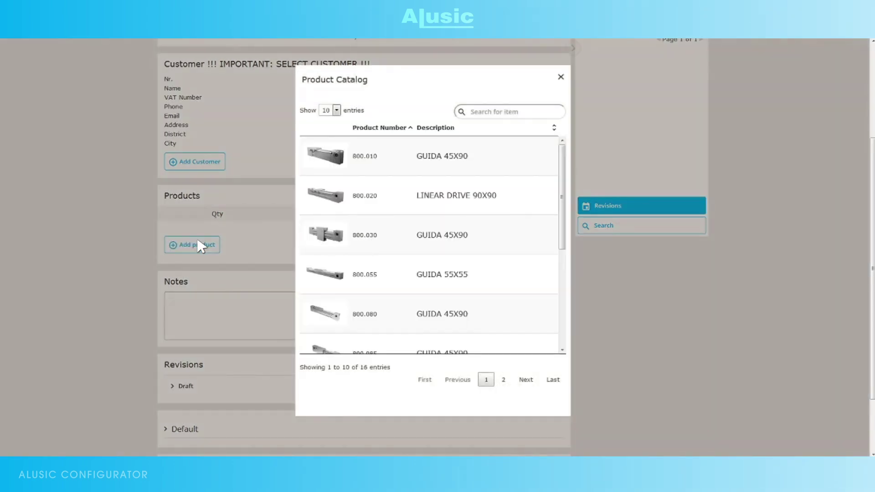
pyautogui.click(503, 380)
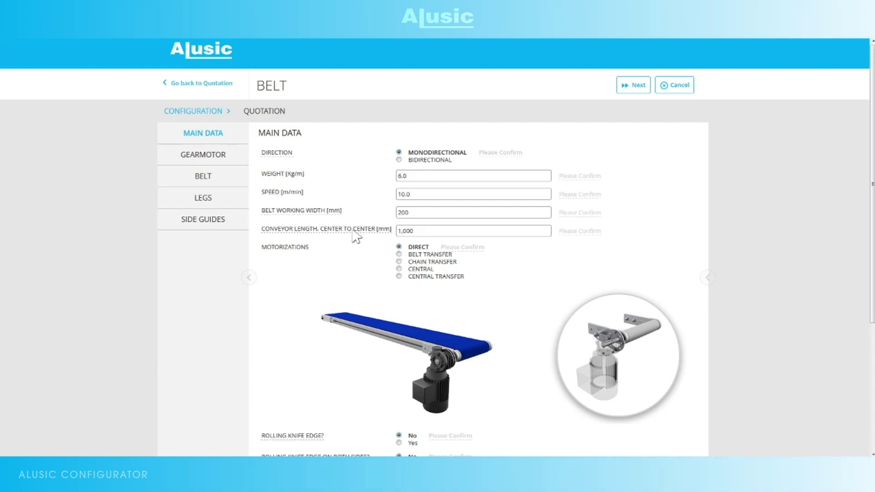
pyautogui.click(708, 278)
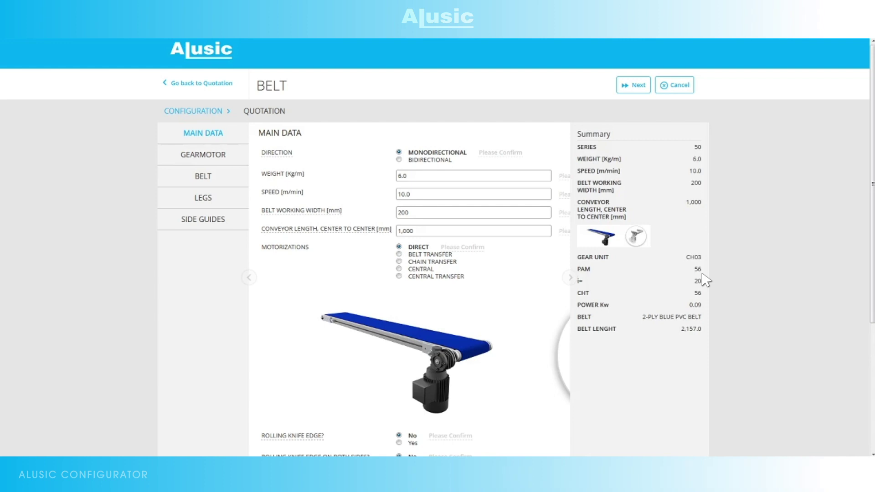
pyautogui.click(569, 277)
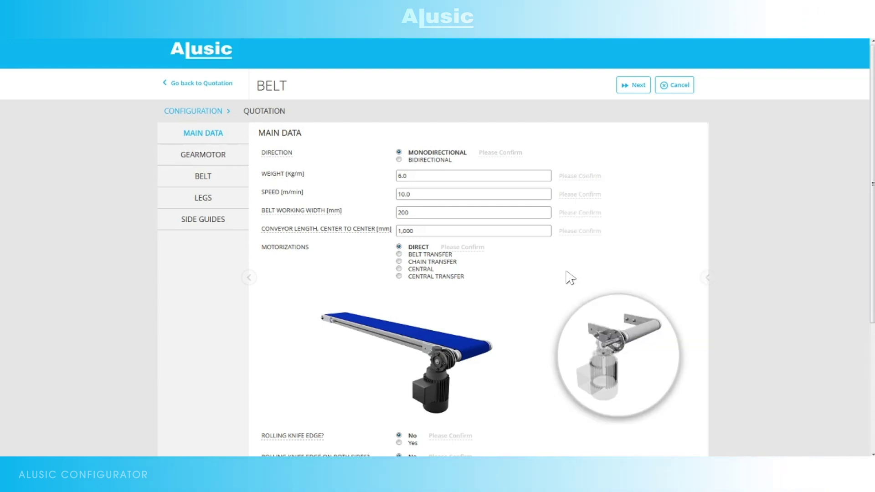
pyautogui.click(285, 155)
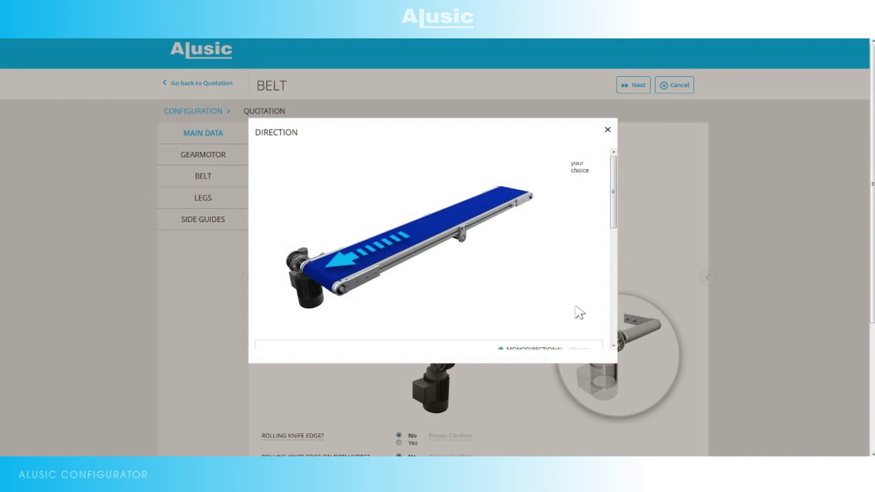
pyautogui.scroll(-6, 579, 313)
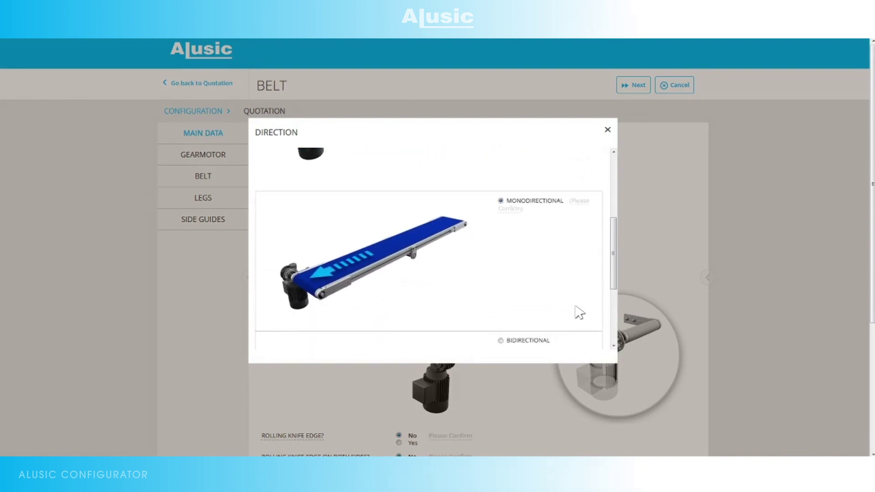
pyautogui.scroll(-1, 579, 312)
pyautogui.scroll(3, 579, 312)
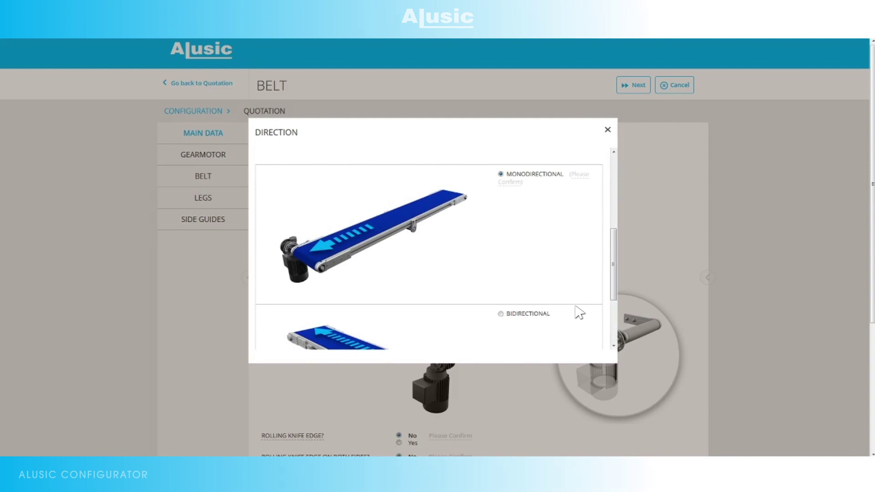
pyautogui.scroll(-2, 579, 313)
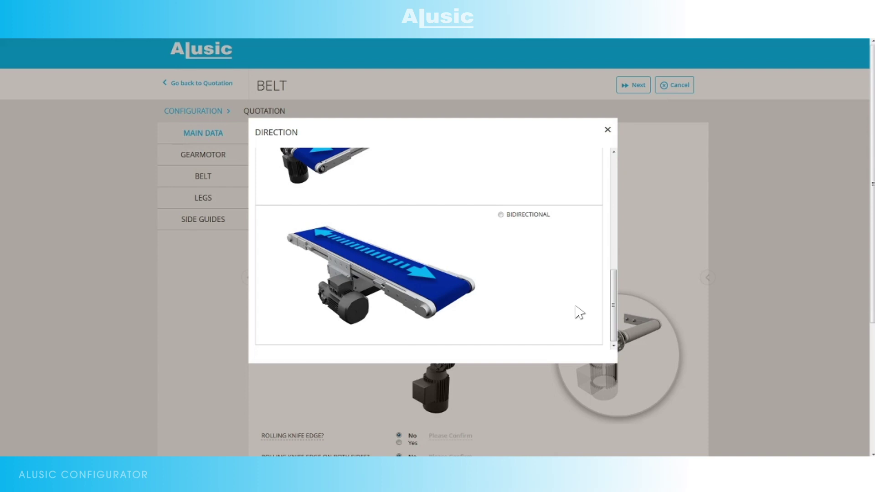
pyautogui.scroll(6, 579, 313)
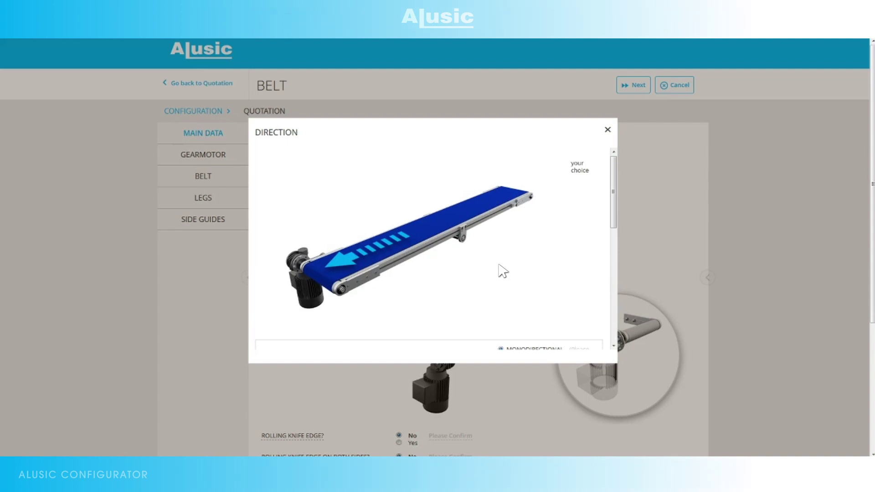
pyautogui.scroll(-3, 460, 178)
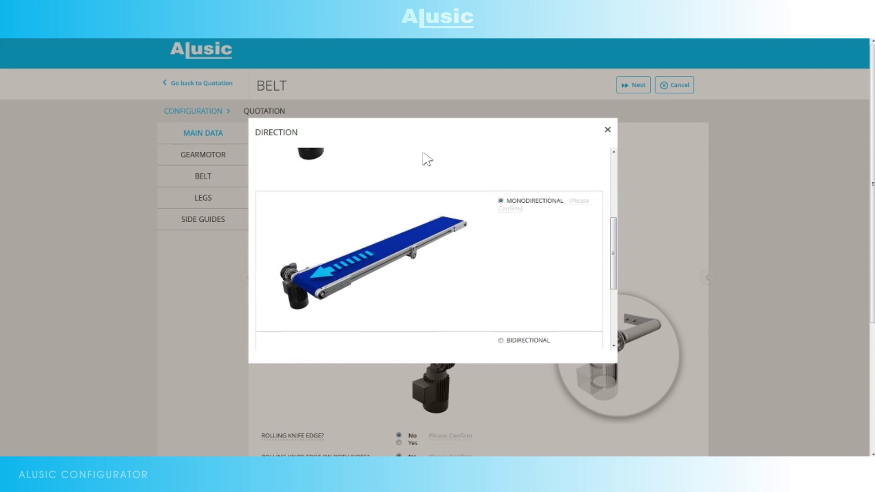
pyautogui.press('Escape')
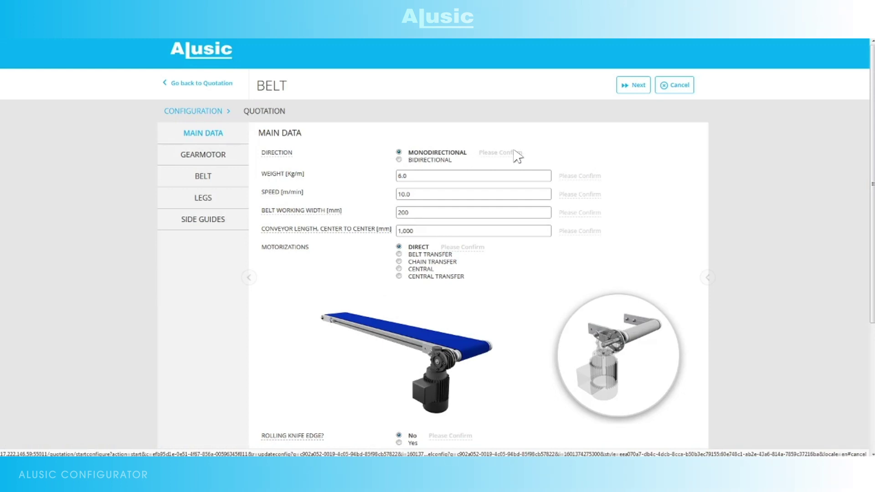
# Confirm the conveyor direction as Monodirectional.
pyautogui.click(399, 159)
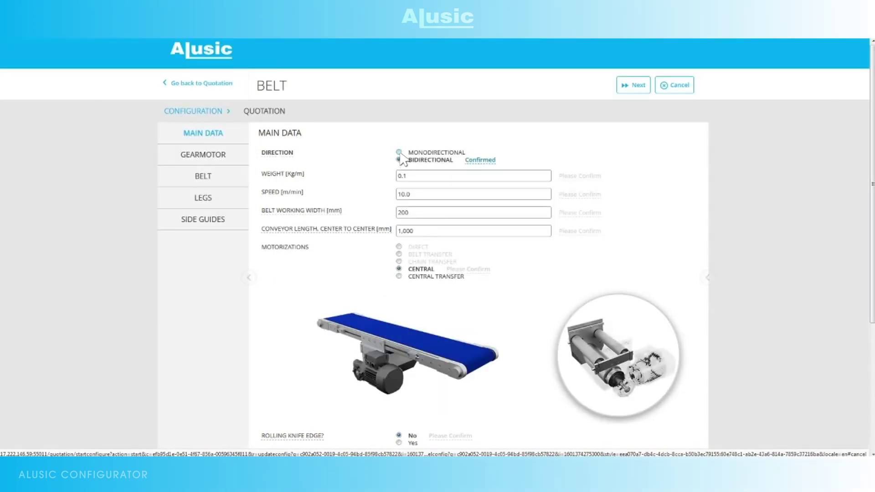
pyautogui.click(400, 153)
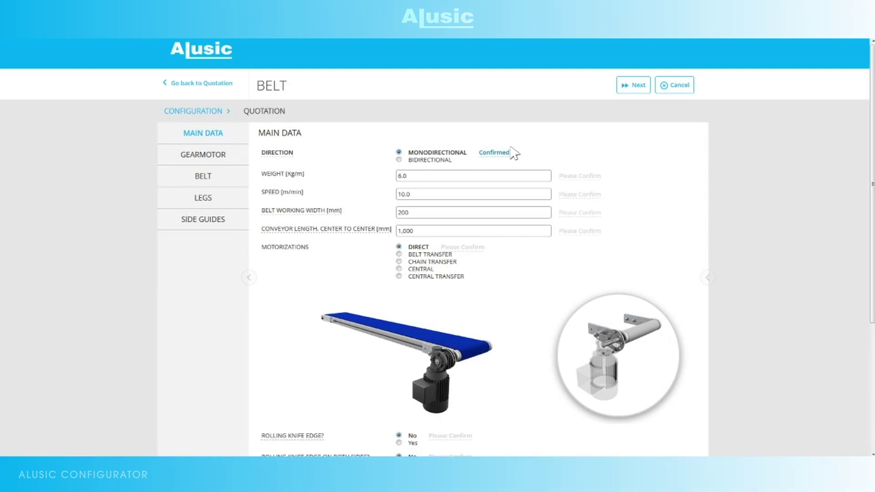
pyautogui.scroll(-1, 511, 152)
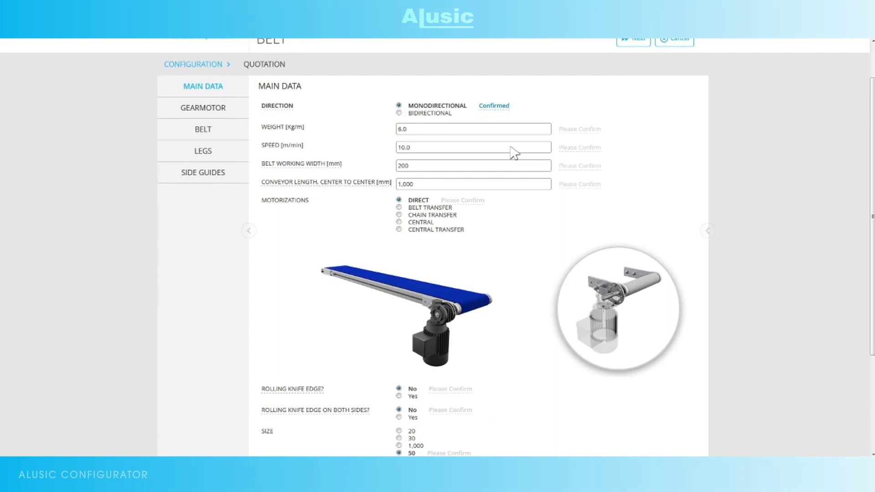
# Set the belt weight to 10 kg/m and the speed to 15 m/min.
pyautogui.doubleClick(414, 129)
pyautogui.write('10')
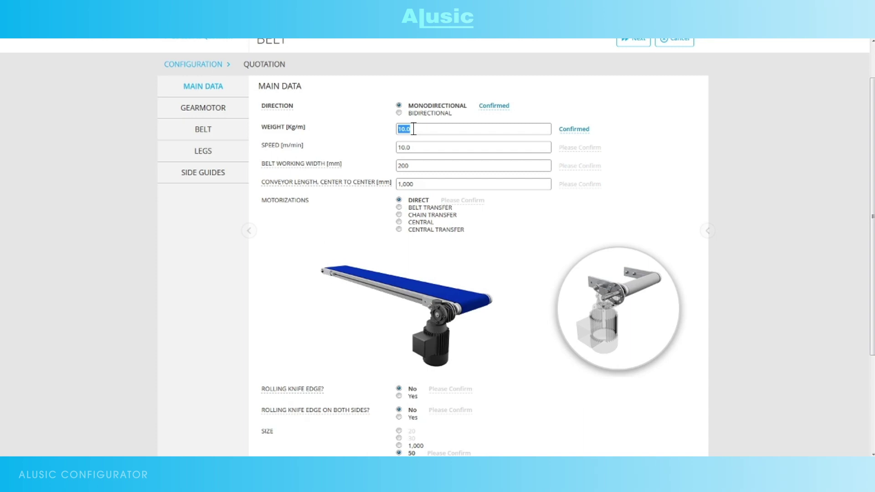
pyautogui.press('Tab')
pyautogui.hotkey('ctrl', 'a')
pyautogui.write('15')
pyautogui.press('Return')
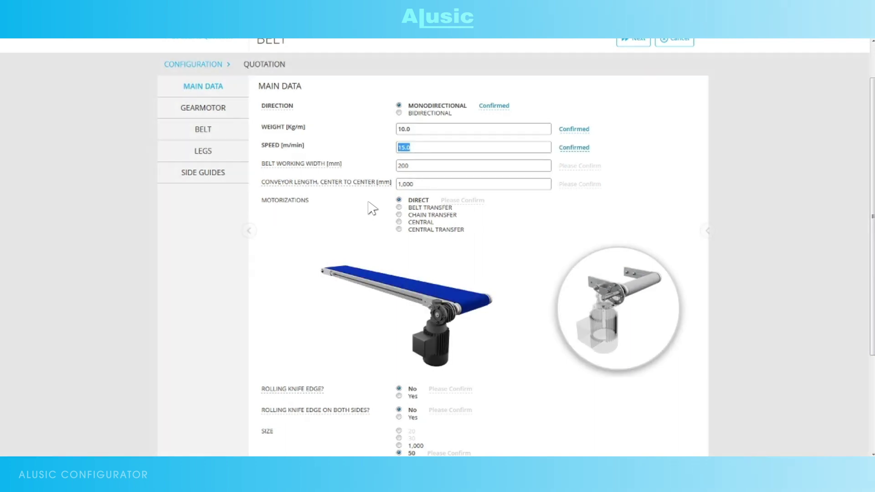
pyautogui.press('Tab')
# Set the belt working width to 300 mm and check its help illustration.
pyautogui.hotkey('ctrl', 'a')
pyautogui.write('300')
pyautogui.press('Return')
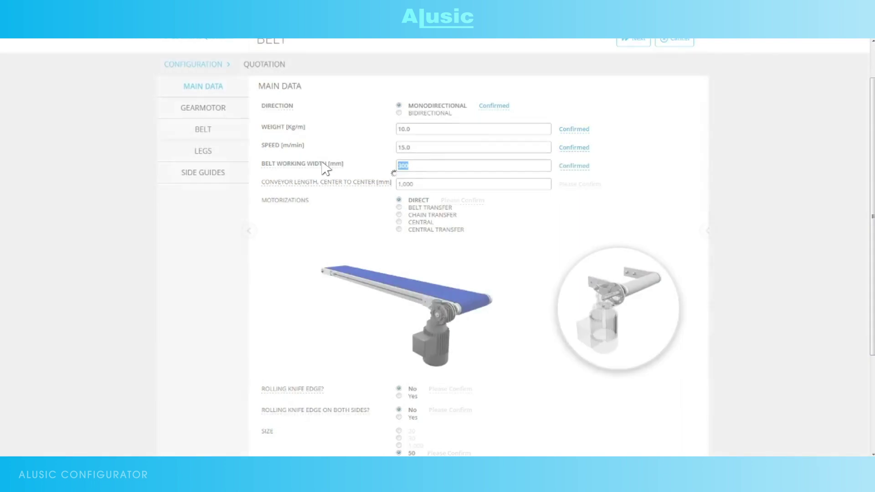
pyautogui.click(324, 165)
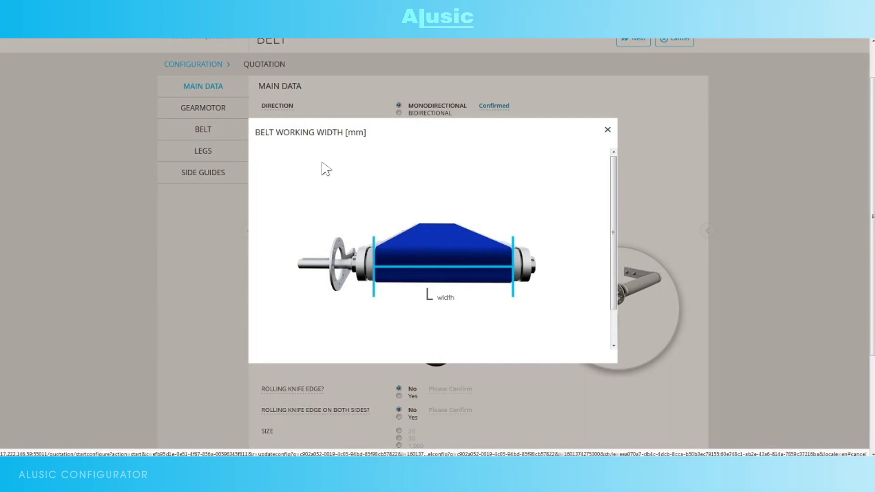
pyautogui.click(607, 131)
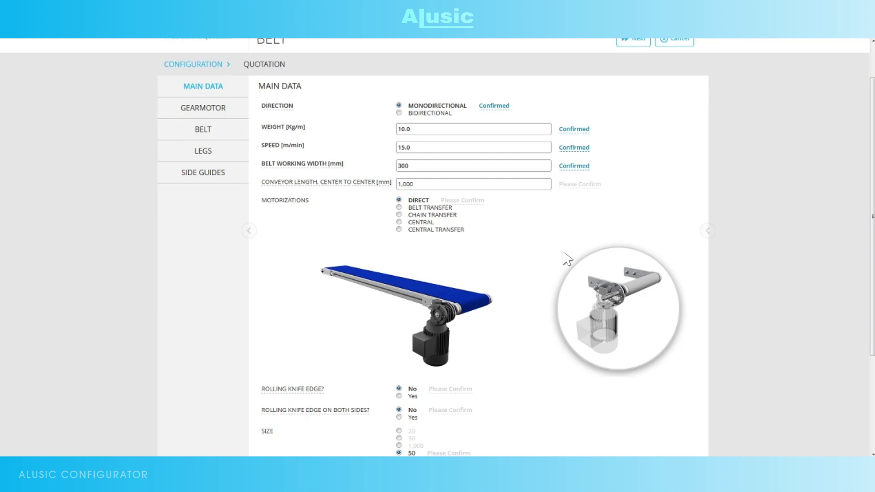
# Set the center-to-center conveyor length to 2,500 mm.
pyautogui.press('Tab')
pyautogui.write('2500')
pyautogui.press('Return')
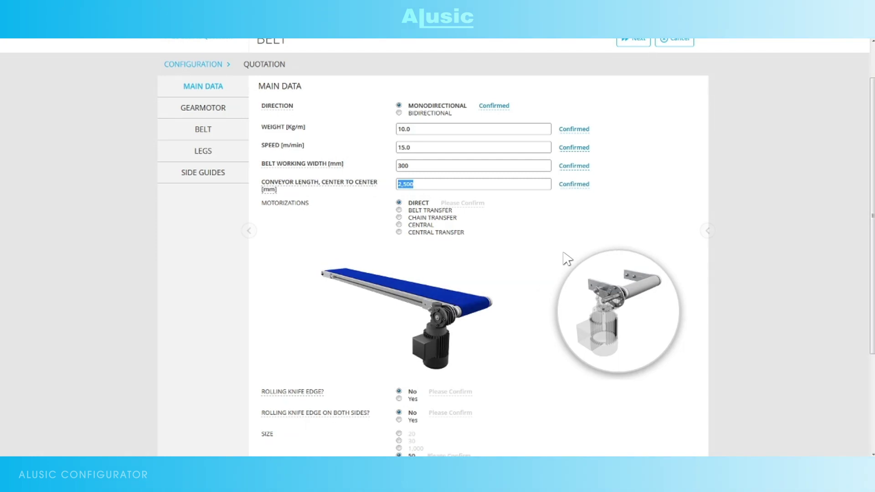
pyautogui.scroll(-1, 567, 259)
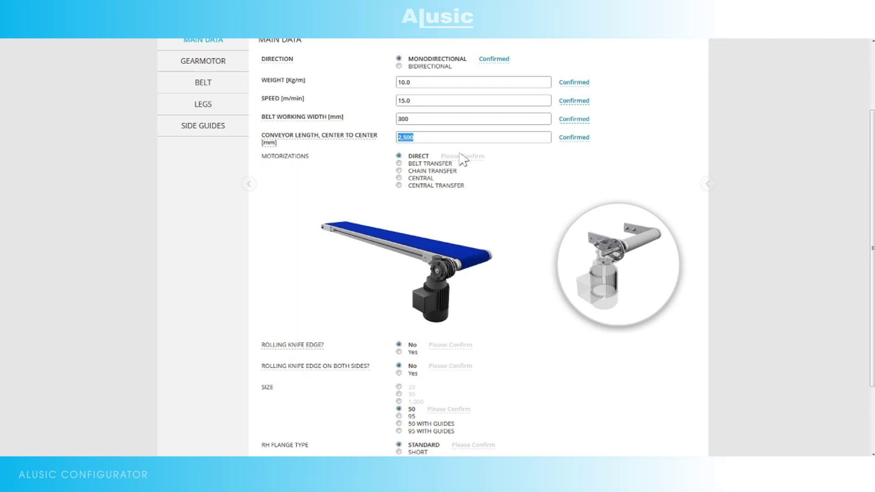
# Confirm DIRECT motorization and No for rolling knife edge, dismissing its help illustration.
pyautogui.click(462, 157)
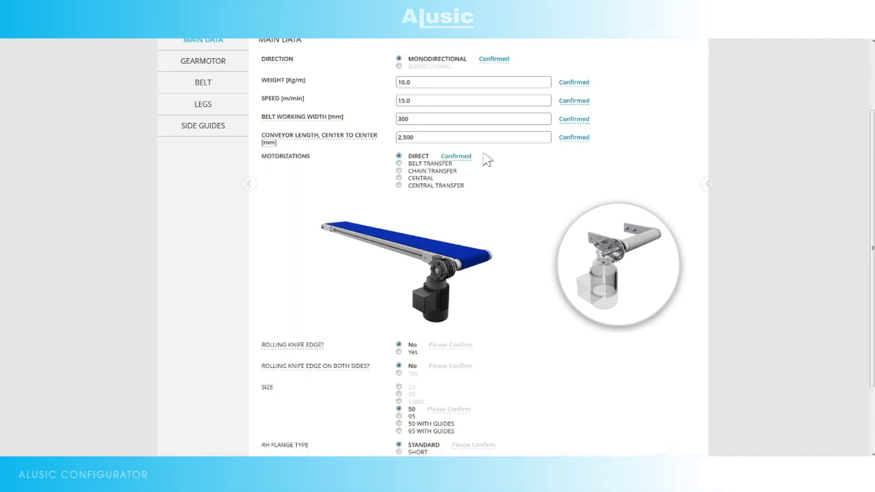
pyautogui.scroll(-2, 313, 258)
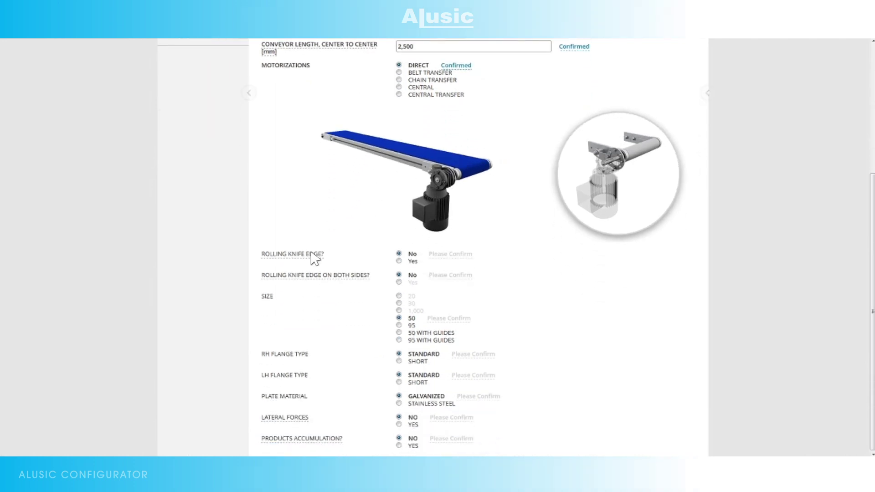
pyautogui.moveTo(280, 282)
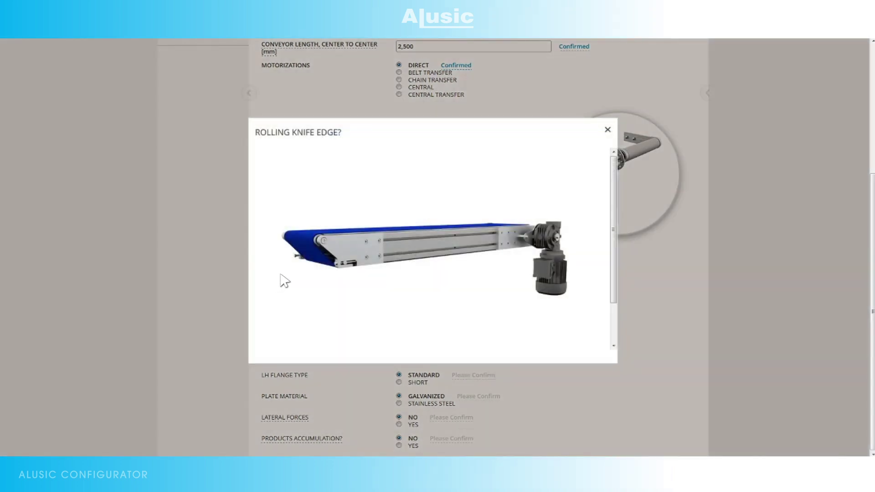
pyautogui.click(606, 130)
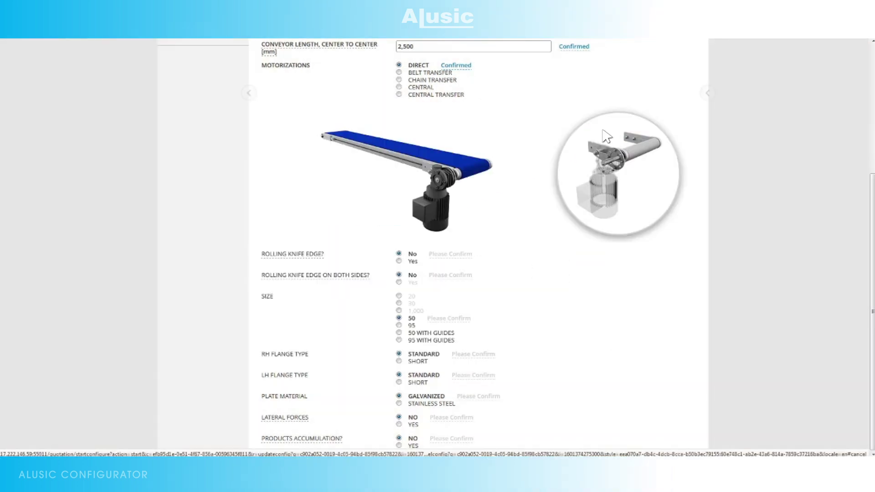
pyautogui.click(400, 254)
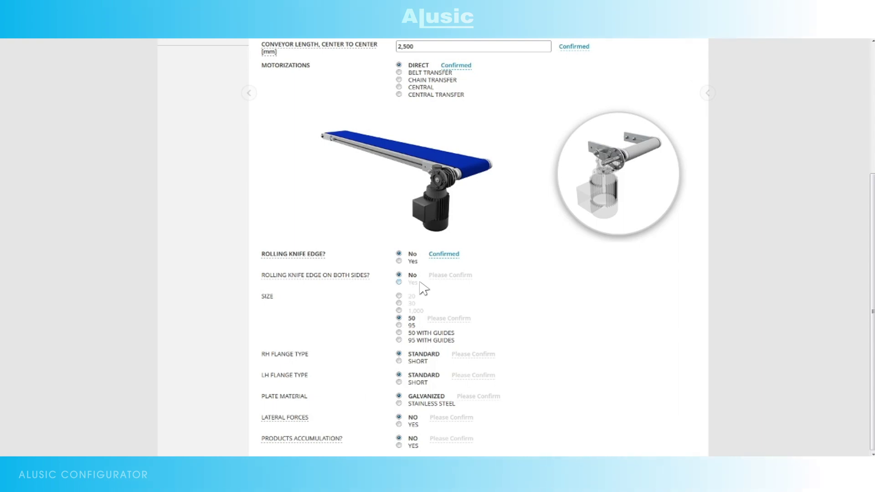
# Choose Yes for knife edges on both sides and accept the Central motorization conflict fix.
pyautogui.click(399, 282)
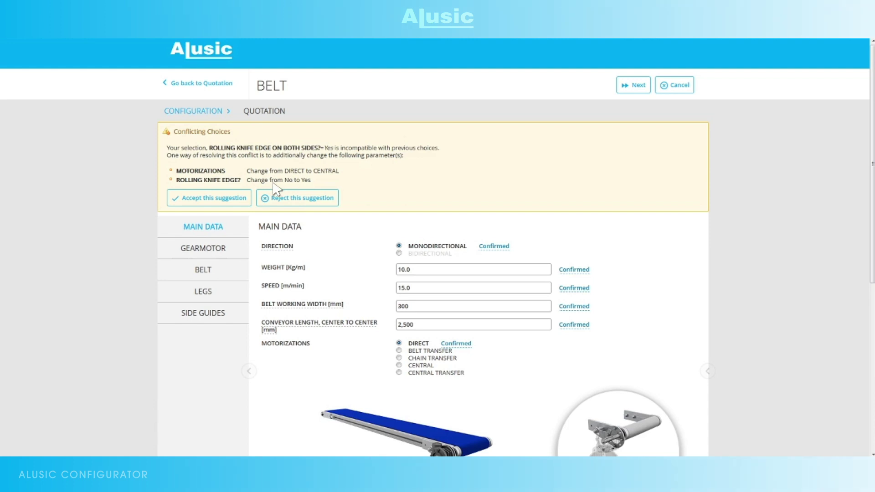
pyautogui.click(229, 199)
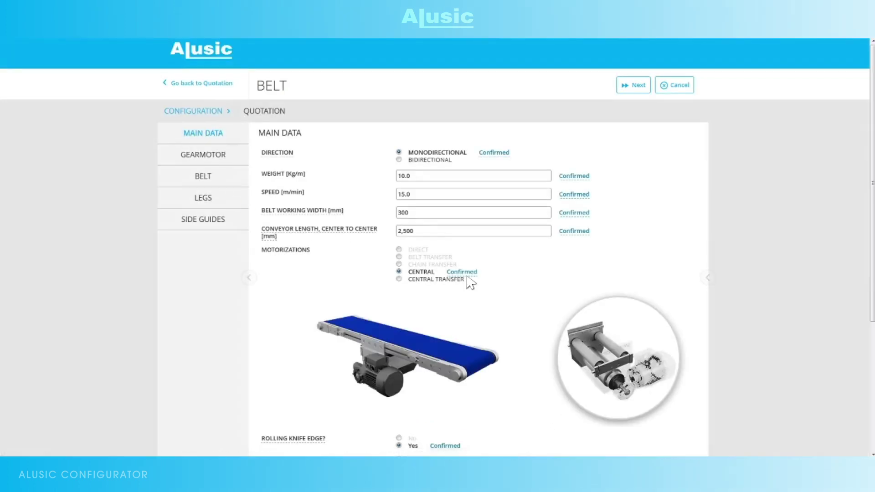
pyautogui.scroll(-2, 484, 286)
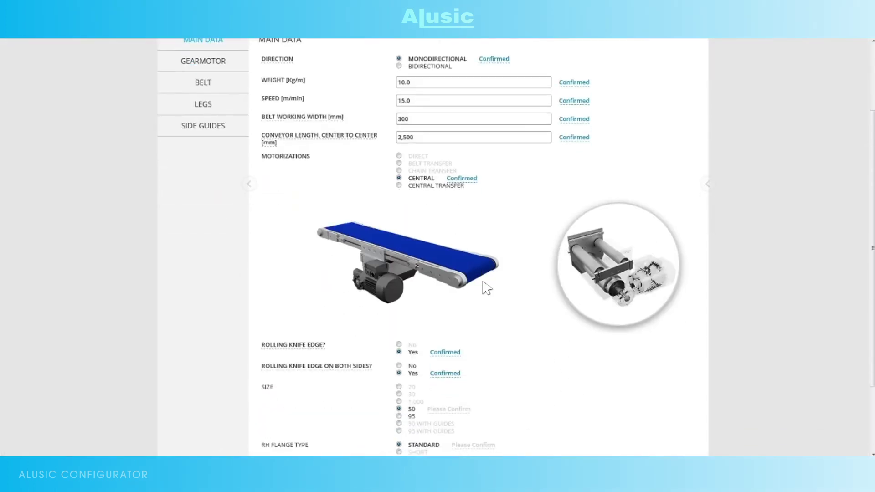
pyautogui.scroll(-1, 485, 287)
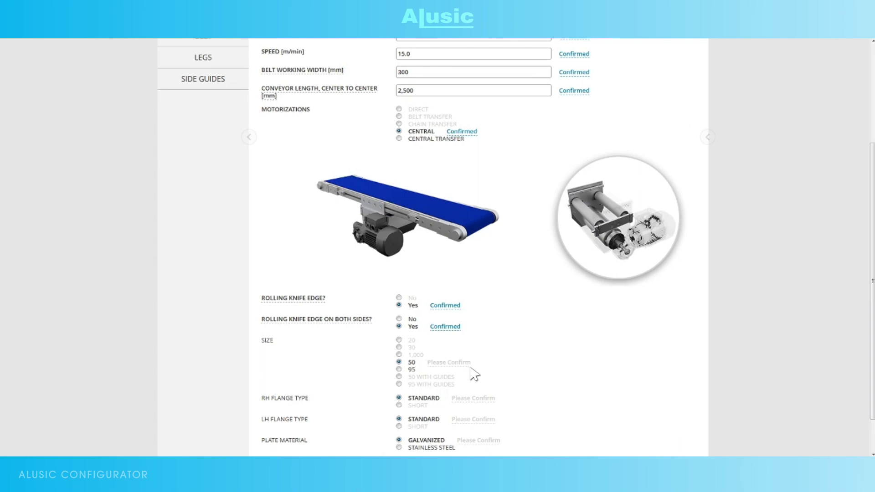
pyautogui.scroll(-1, 475, 373)
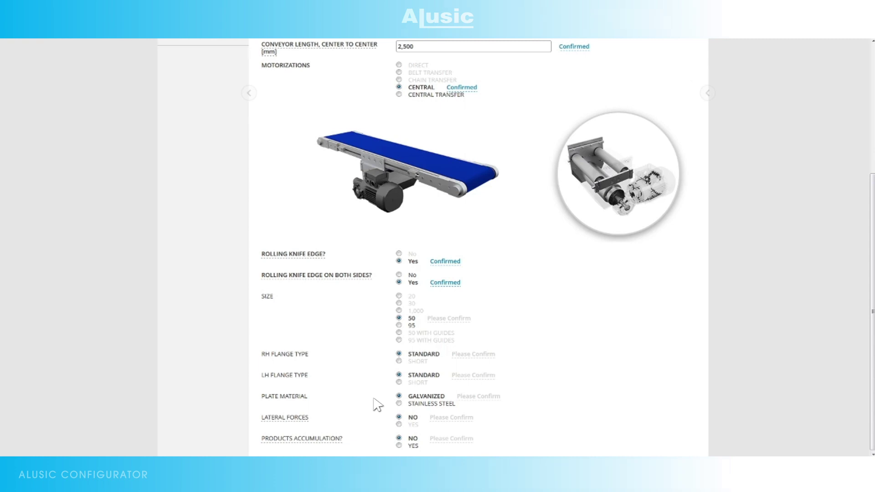
# Set plate material to Stainless Steel and review the Lateral Forces and Products Accumulation illustrations.
pyautogui.click(400, 404)
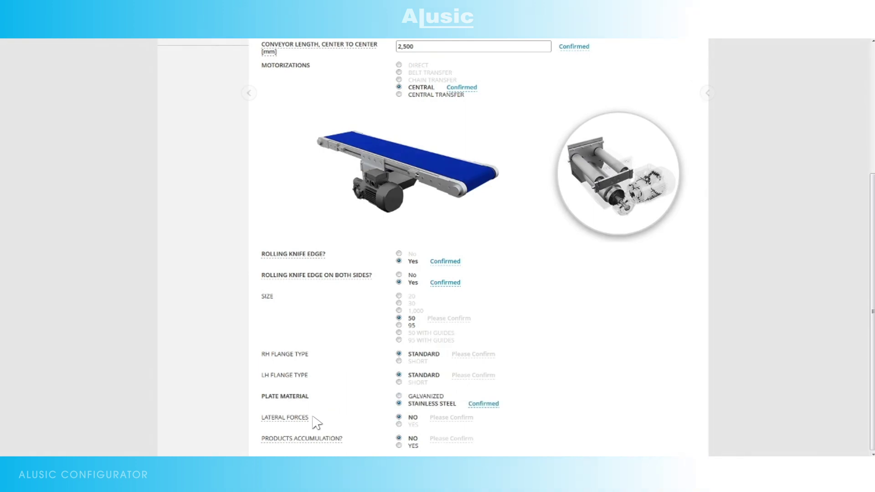
pyautogui.click(307, 418)
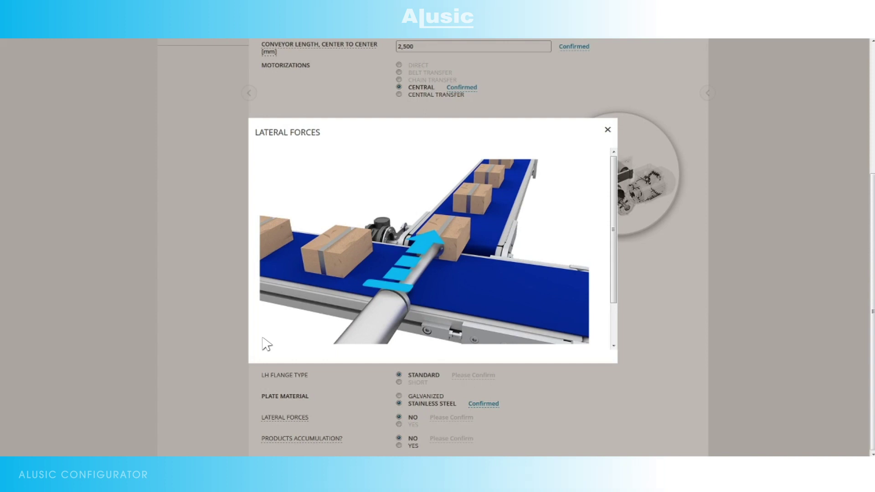
pyautogui.click(608, 130)
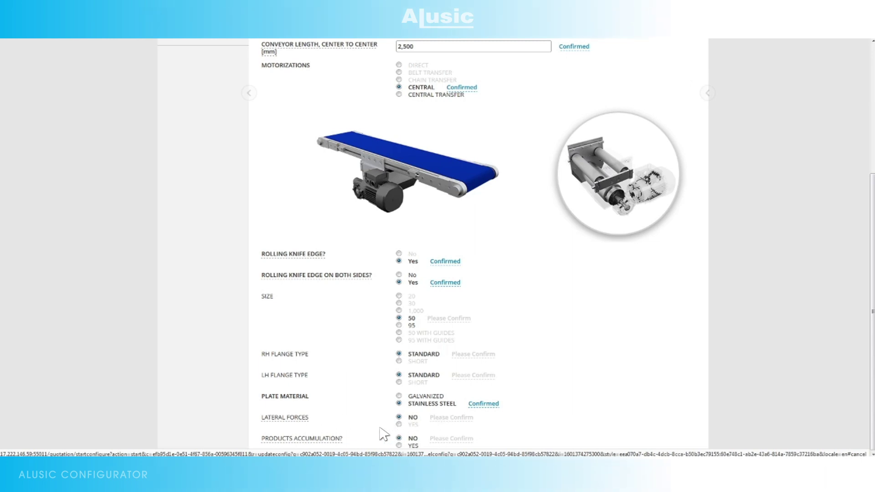
pyautogui.click(329, 439)
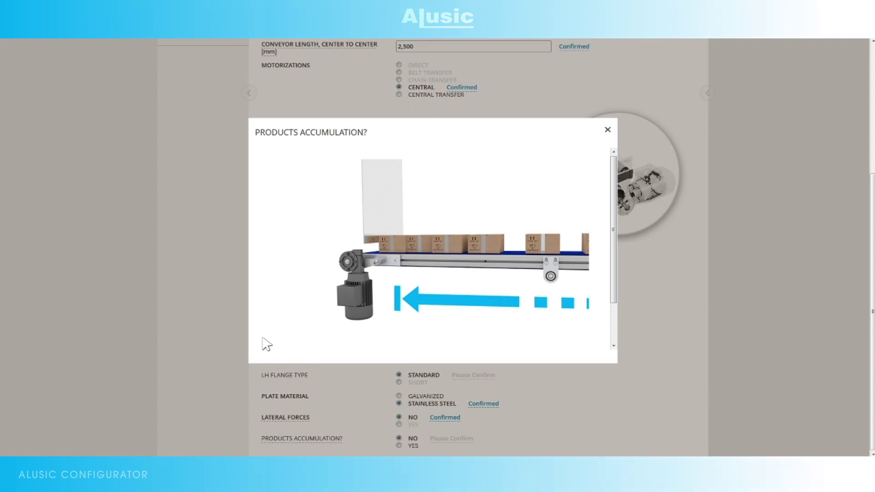
pyautogui.click(609, 131)
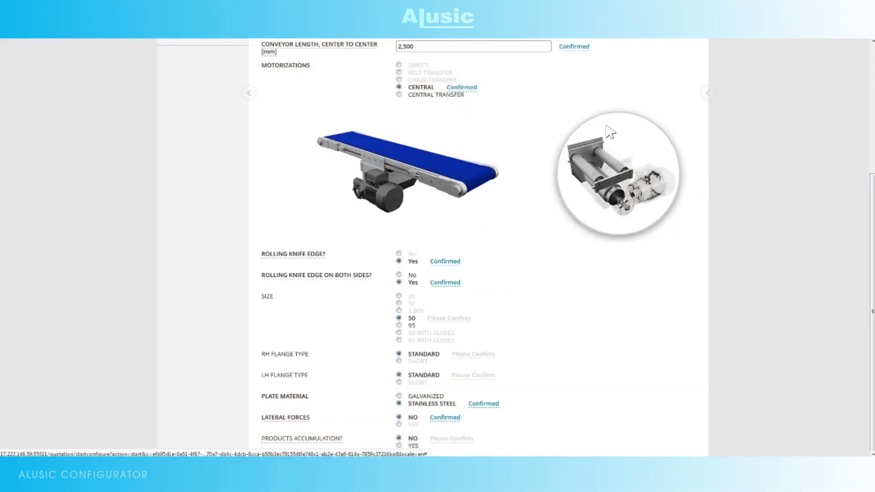
pyautogui.scroll(4, 611, 133)
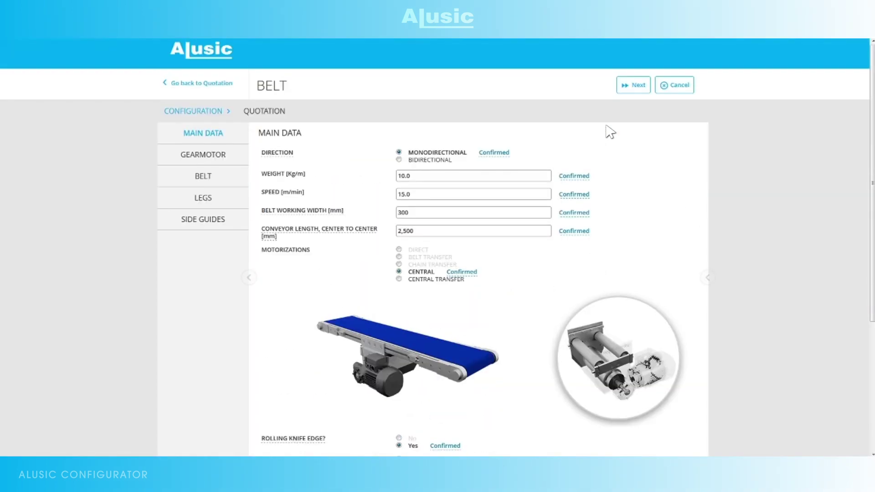
# Set the gearmotor to the right side with 0.22 motor power and a VF44 gearbox.
pyautogui.click(224, 157)
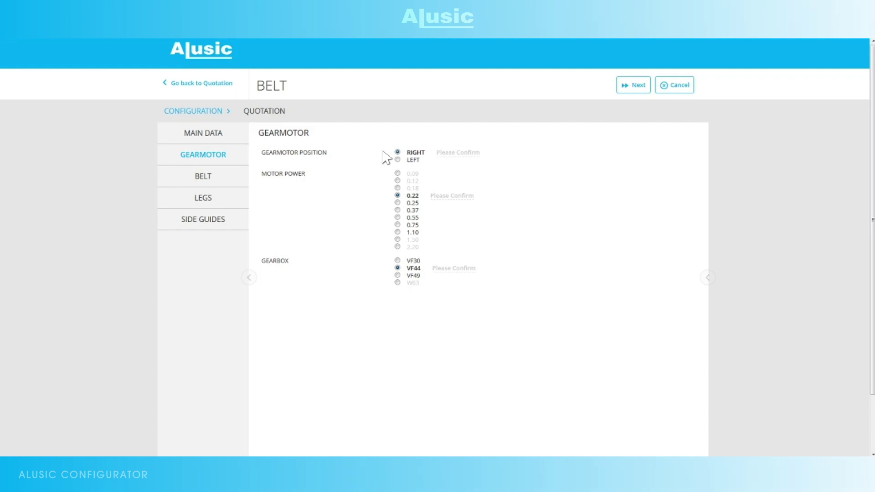
pyautogui.click(398, 153)
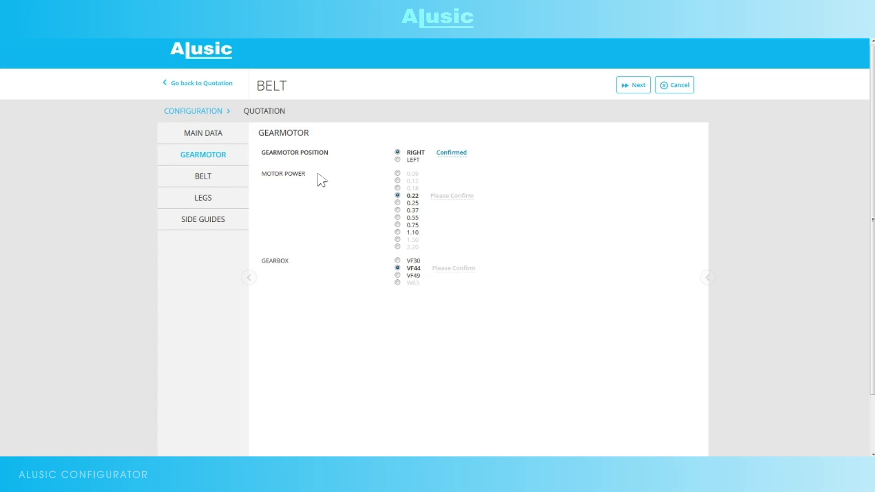
pyautogui.click(398, 196)
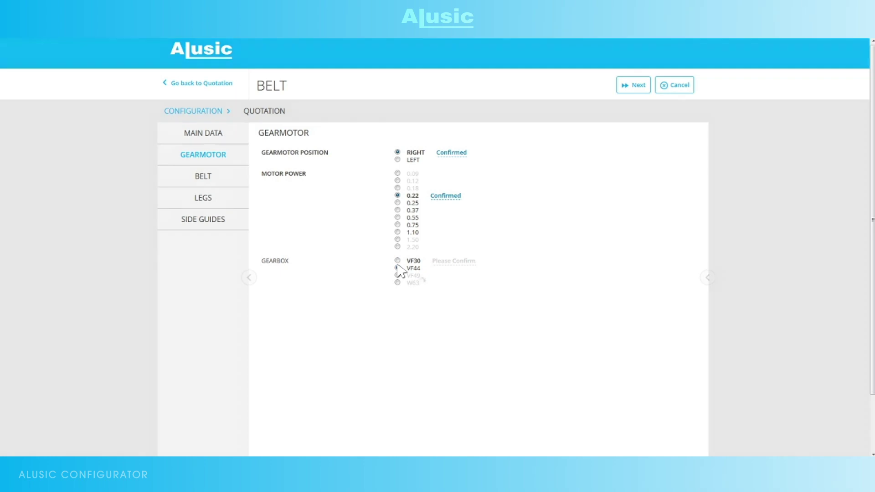
pyautogui.click(398, 269)
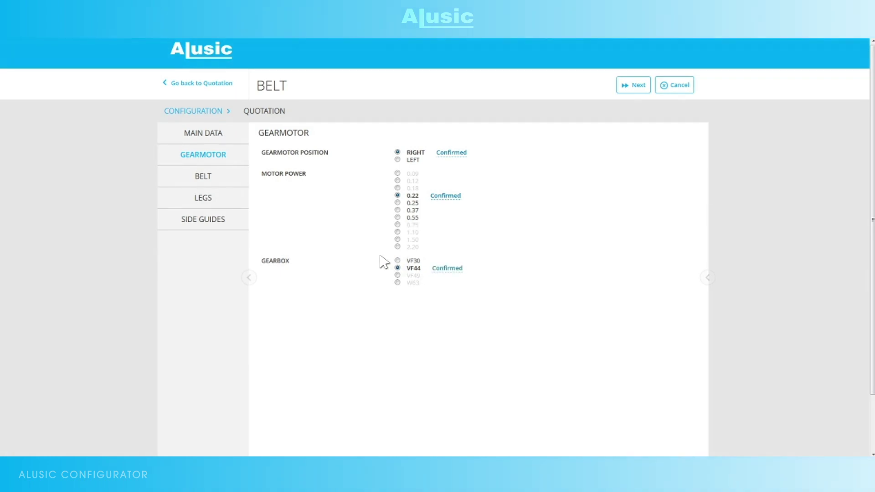
pyautogui.click(225, 178)
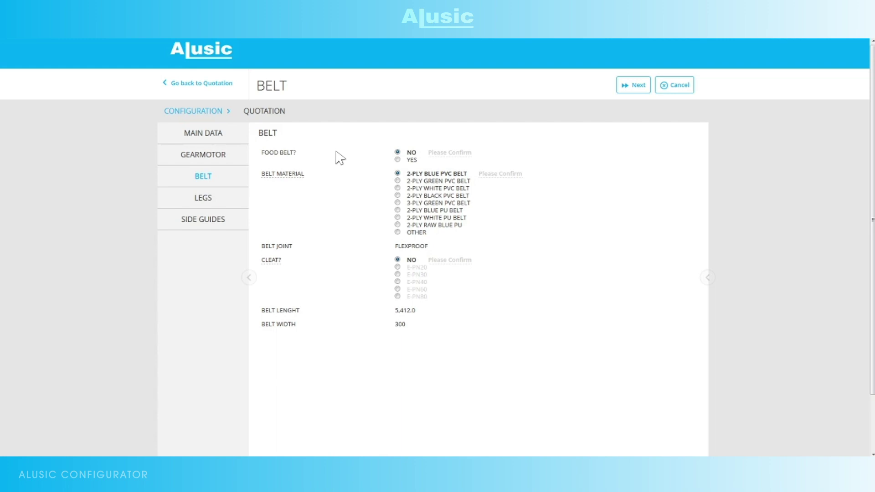
# Set Food Belt to Yes and the belt material to 2-PLY WHITE PU BELT.
pyautogui.click(398, 159)
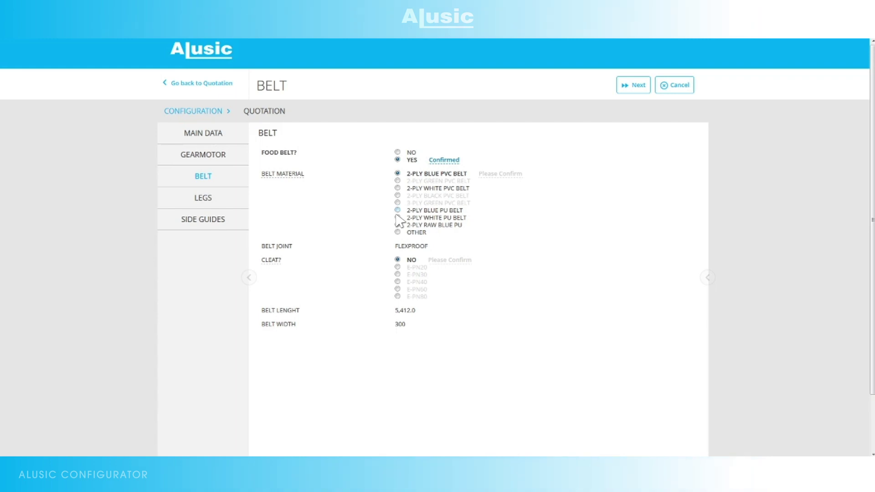
pyautogui.click(397, 217)
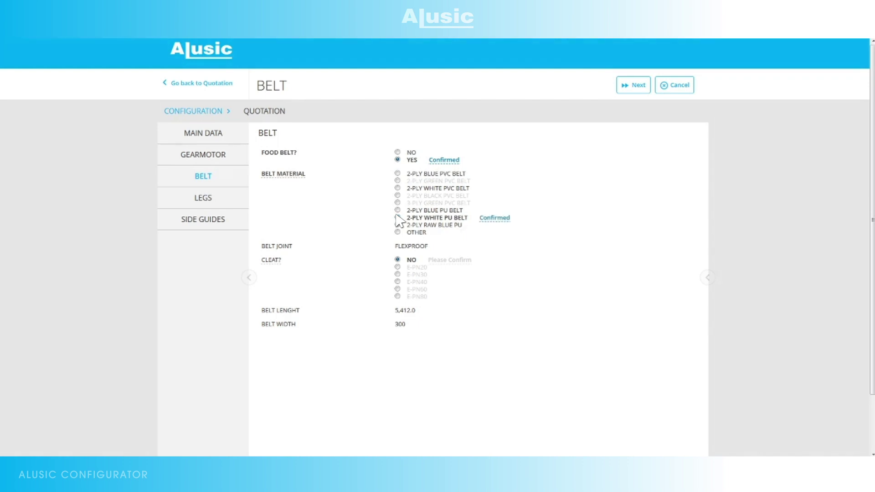
pyautogui.scroll(-1, 397, 222)
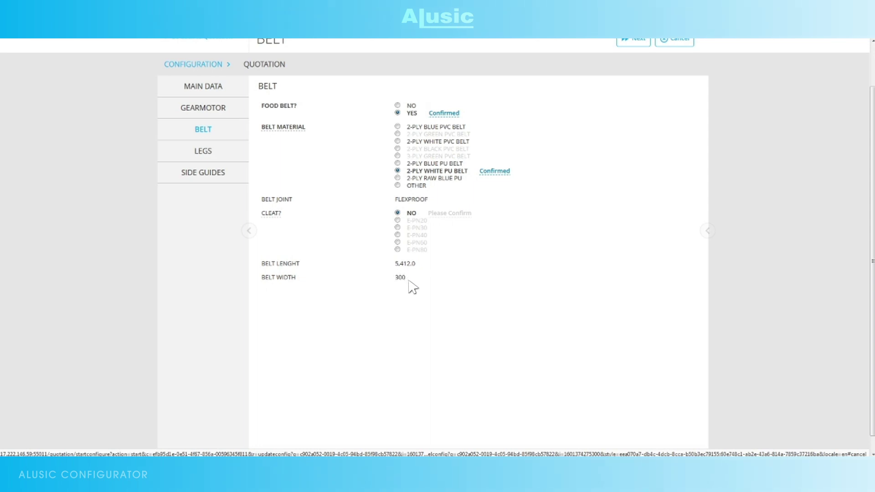
# Slide open the Summary panel to show gear unit, power and belt details.
pyautogui.click(708, 231)
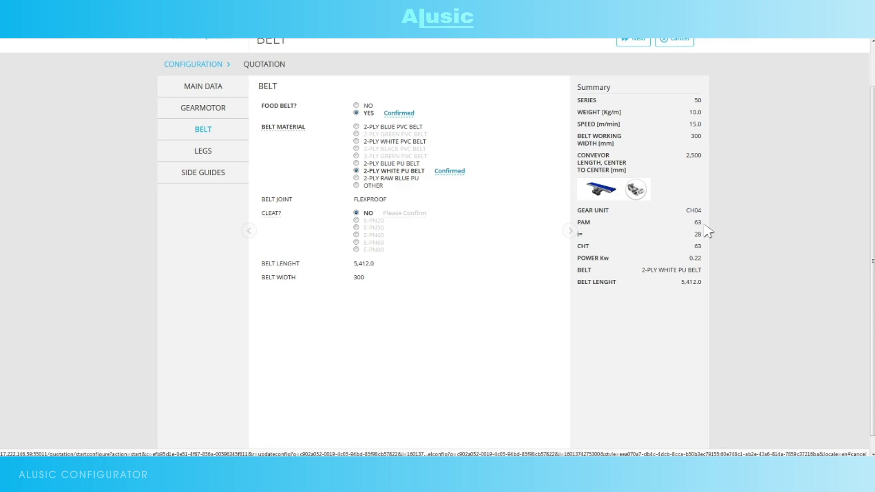
# Add legs and change the conveyor height from 900 to 1,100.
pyautogui.click(569, 230)
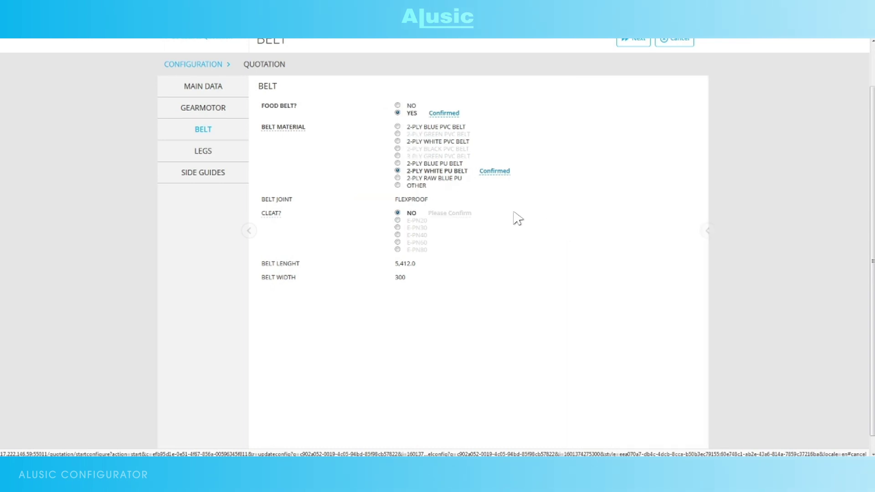
pyautogui.click(226, 151)
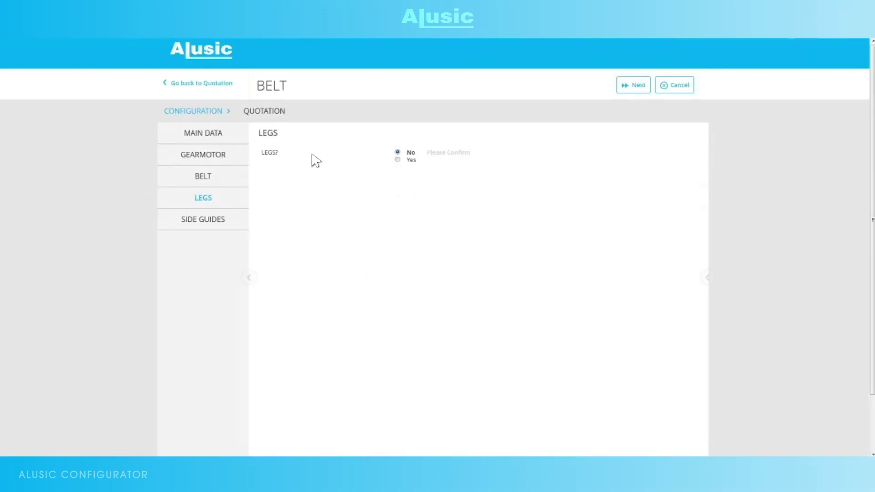
pyautogui.click(398, 159)
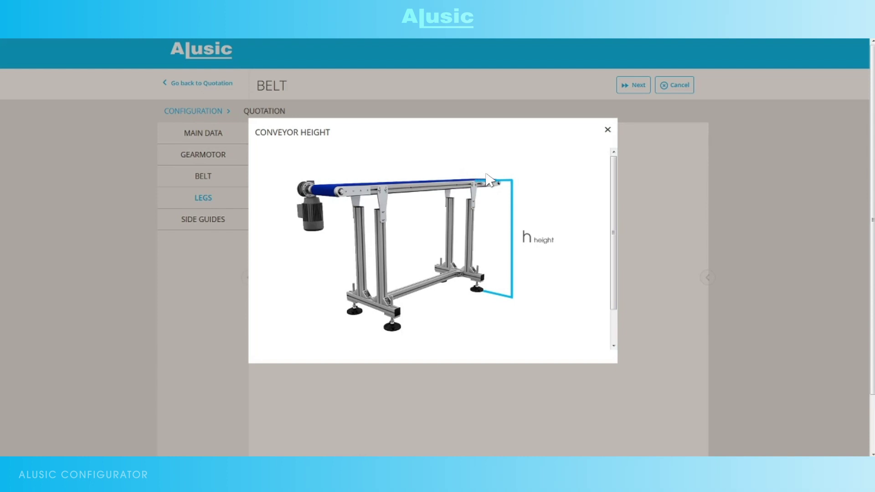
pyautogui.click(608, 129)
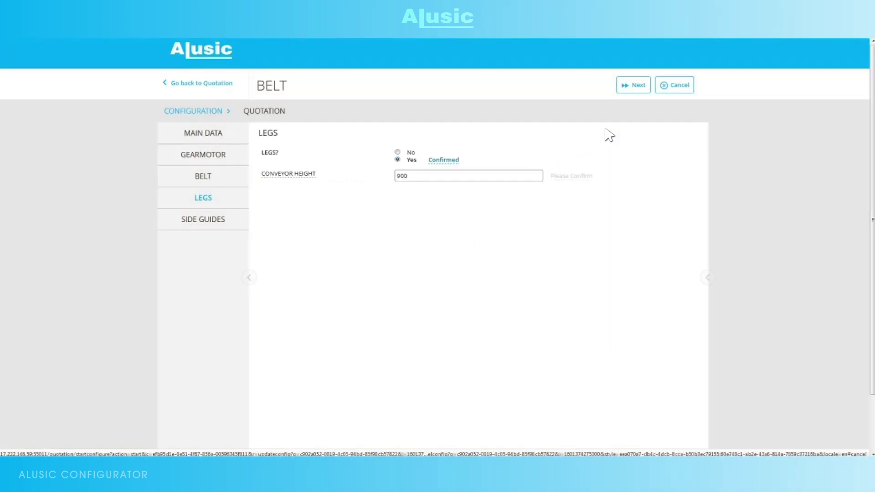
pyautogui.doubleClick(413, 177)
pyautogui.write('1100')
pyautogui.press('Return')
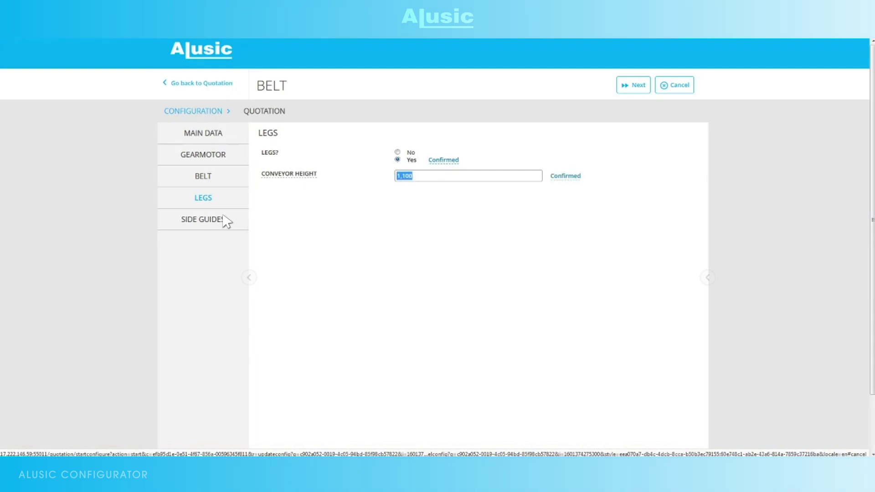
pyautogui.click(226, 221)
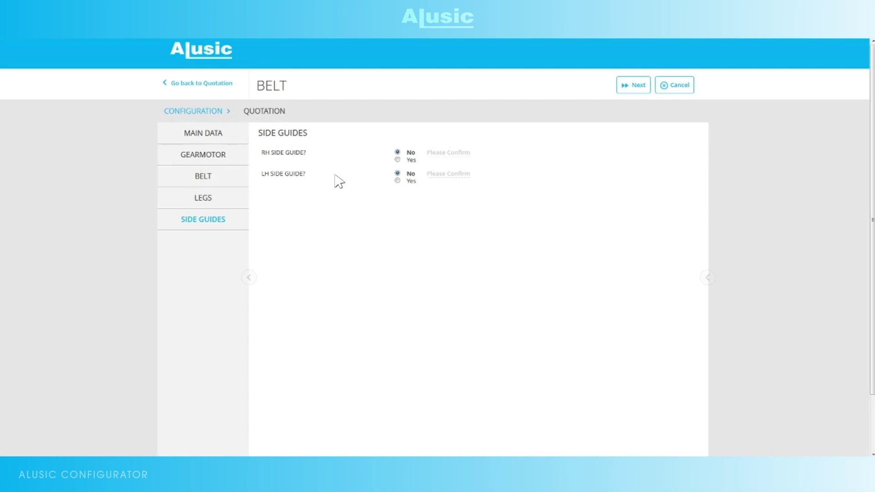
# Add right and left side guides with inlet cap 084.712.005, outlet cap 084.712.002, white colour.
pyautogui.click(398, 160)
pyautogui.click(397, 181)
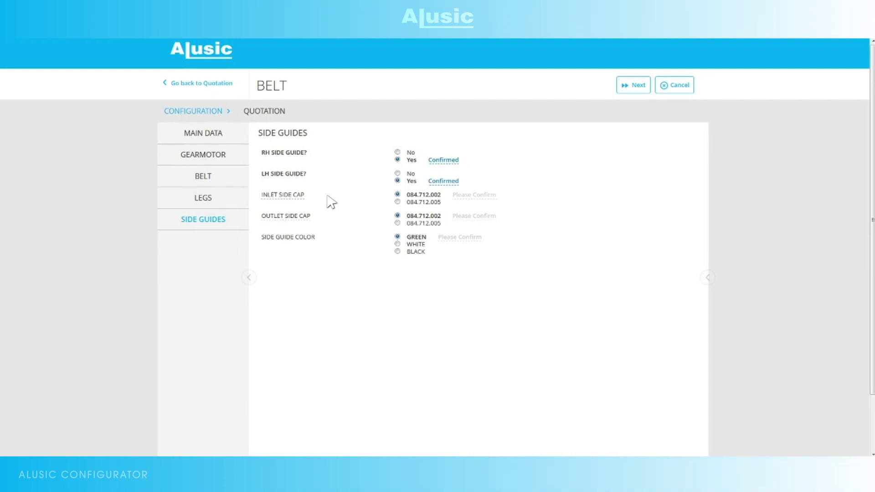
pyautogui.scroll(-3, 279, 344)
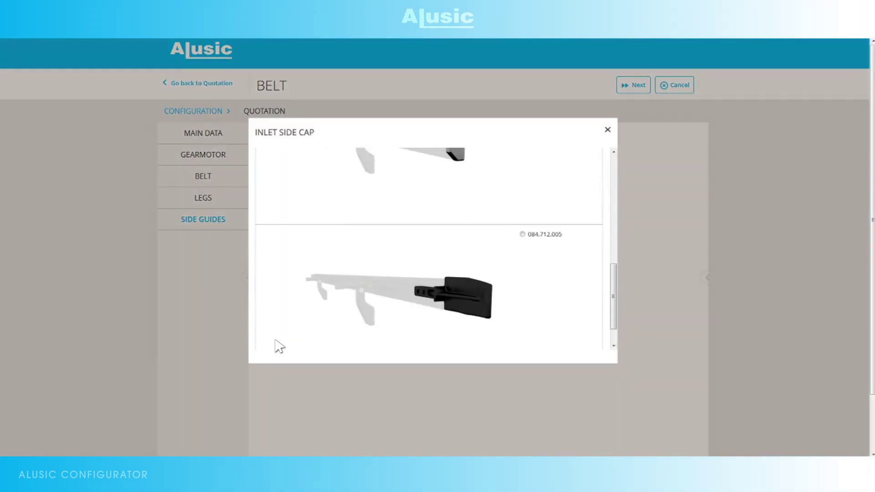
pyautogui.scroll(-1, 279, 345)
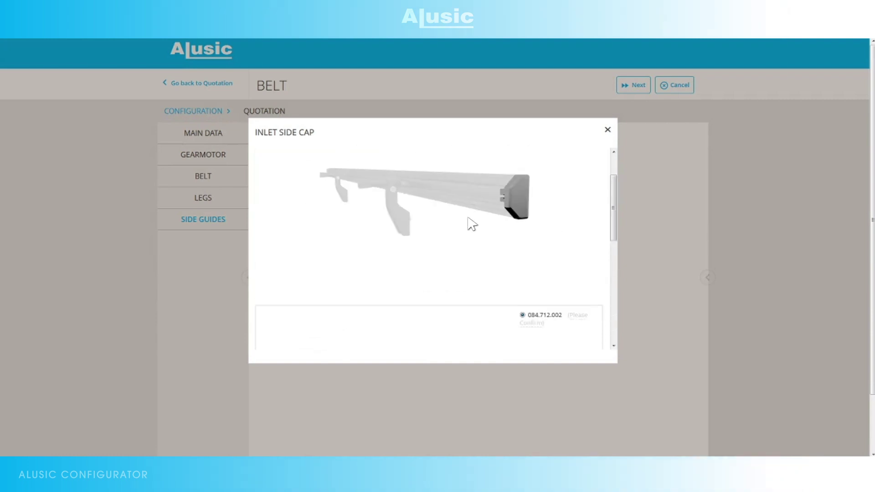
pyautogui.click(607, 130)
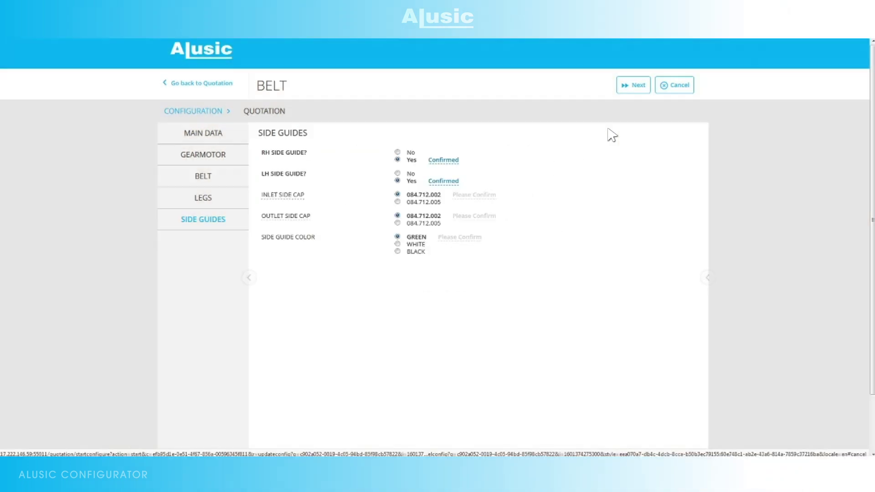
pyautogui.click(397, 202)
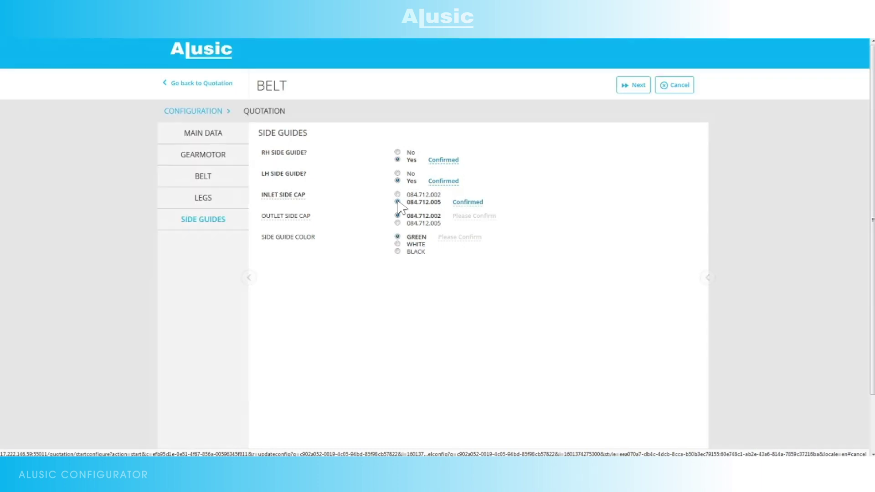
pyautogui.click(397, 216)
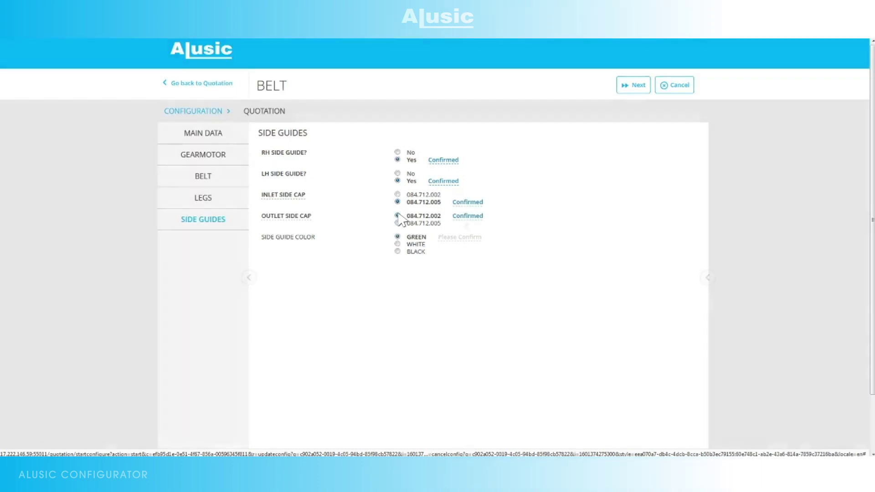
pyautogui.click(398, 244)
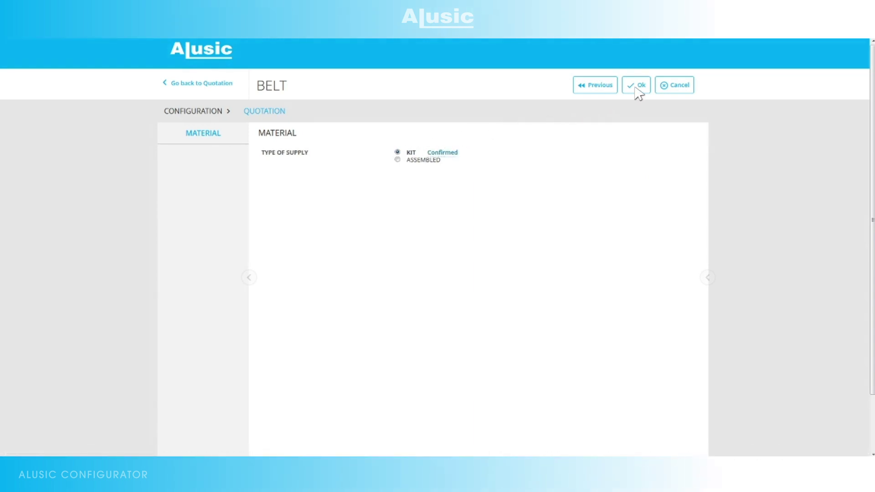
# Accept the KIT supply and close the configurator with Ok, returning to the quotation.
pyautogui.click(638, 92)
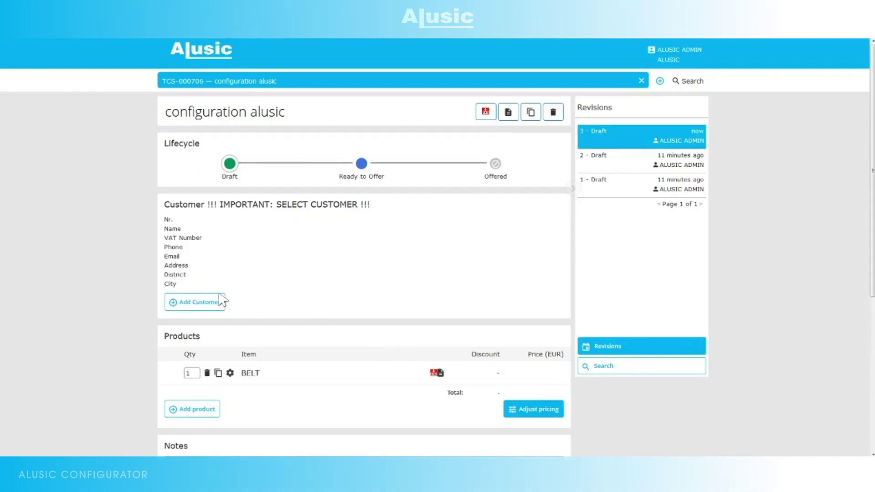
# Open the BELT_CONVEYOR document from the quotation's Documents list in Word.
pyautogui.scroll(-2, 221, 301)
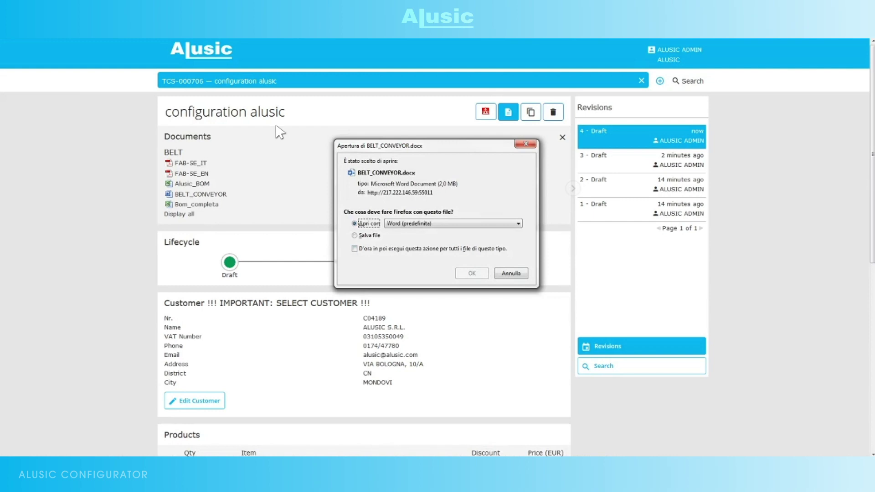
pyautogui.click(480, 273)
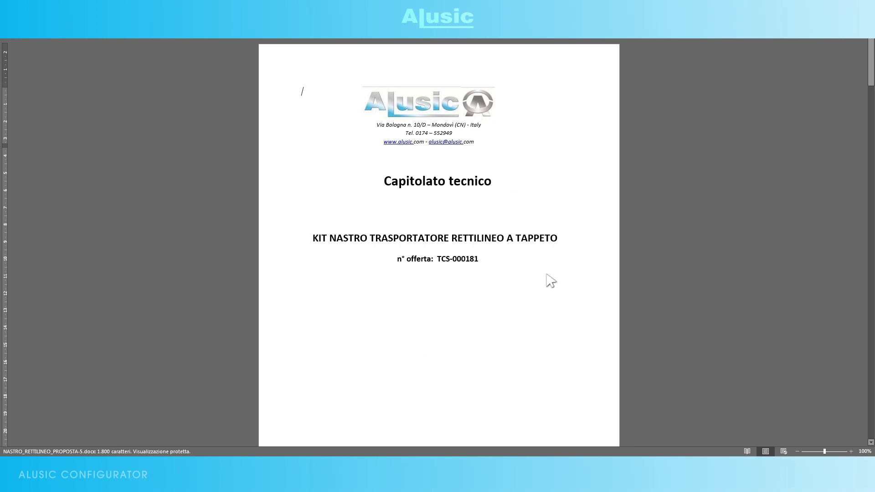
# Scroll through the Capitolato tecnico to MATERIALE RICHIESTO IN OFFERTA, then close Word.
pyautogui.keyDown('ctrl'); pyautogui.scroll(-2, 550, 281); pyautogui.keyUp('ctrl')
pyautogui.scroll(-8, 551, 281)
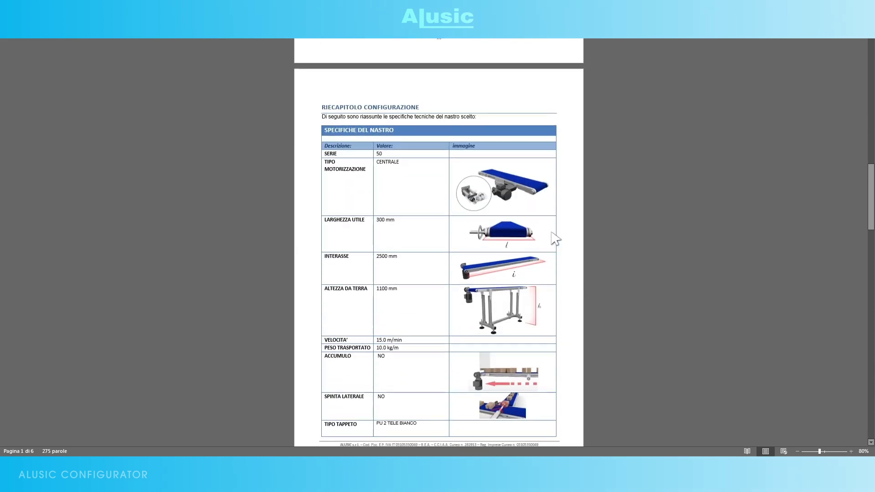
pyautogui.scroll(-2, 565, 155)
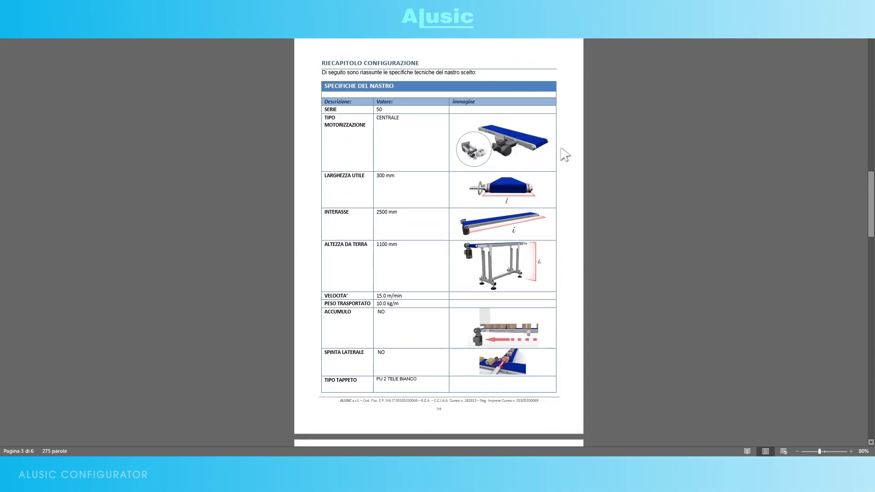
pyautogui.scroll(-2, 566, 155)
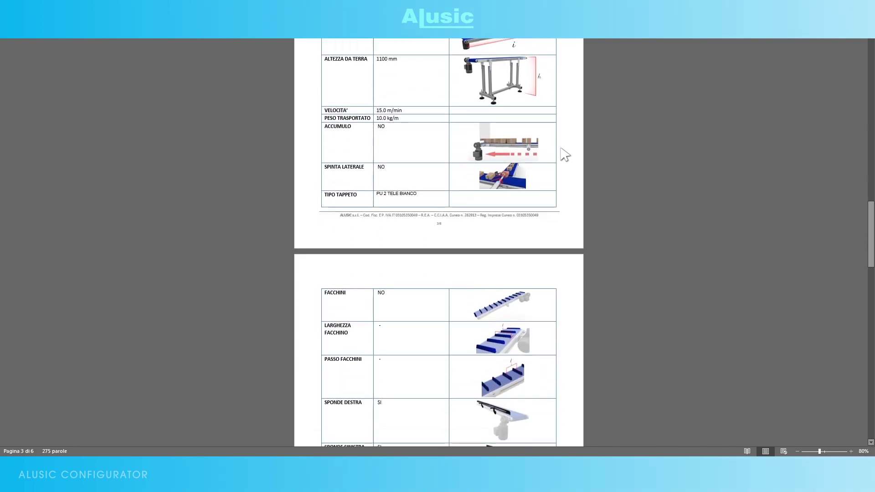
pyautogui.scroll(-1, 565, 155)
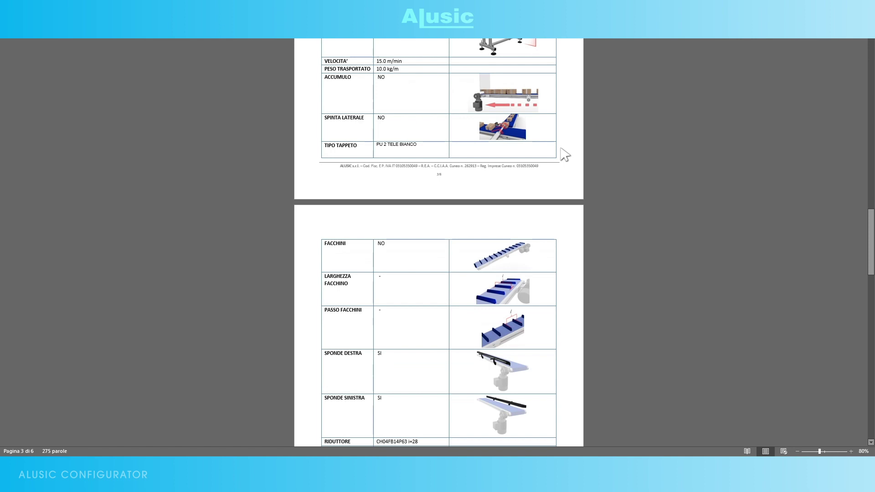
pyautogui.scroll(-2, 565, 155)
pyautogui.scroll(-1, 565, 155)
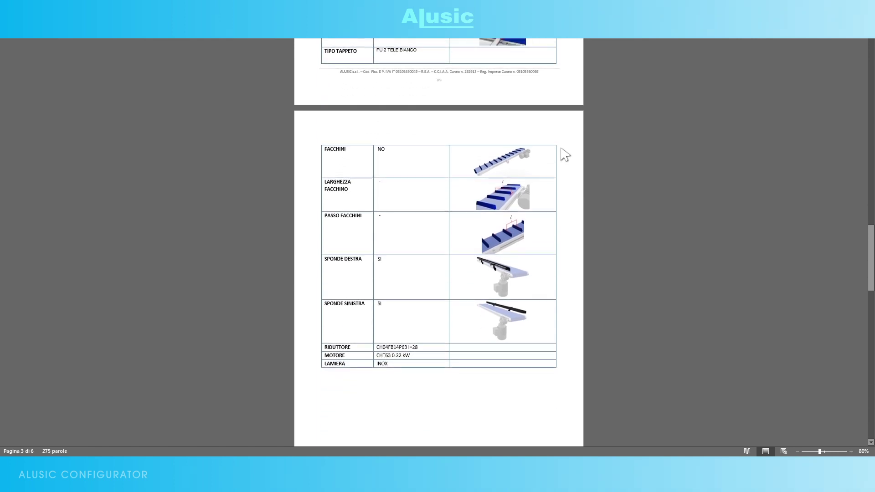
pyautogui.scroll(-4, 565, 155)
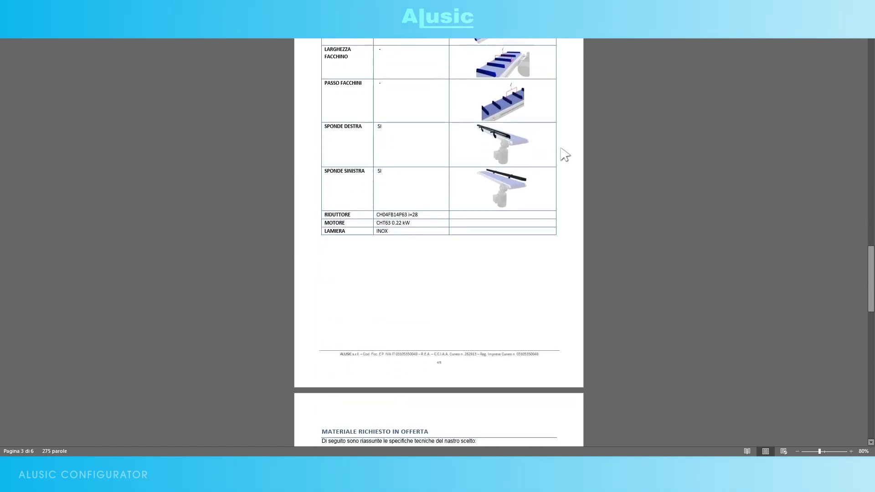
pyautogui.scroll(-2, 565, 155)
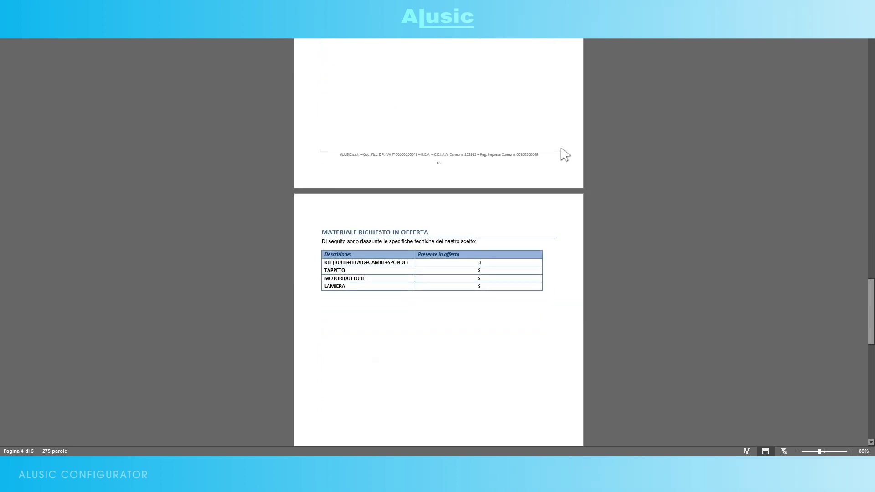
pyautogui.hotkey('alt', 'F4')
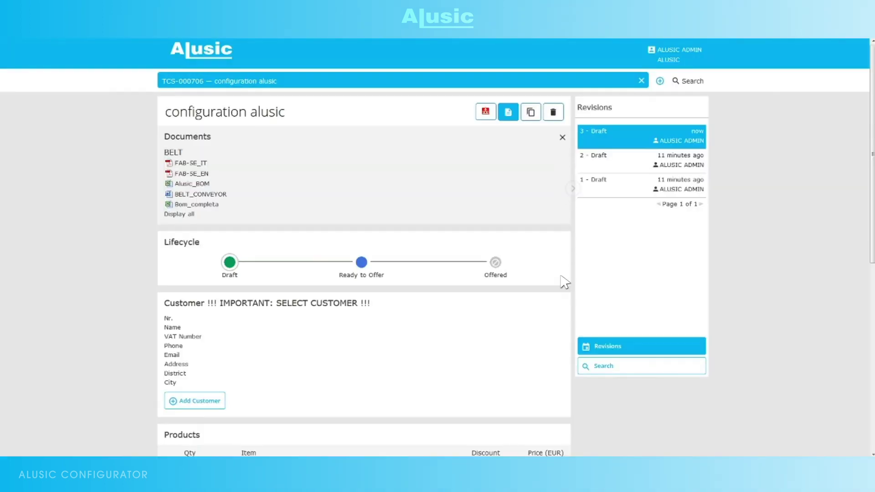
pyautogui.scroll(-4, 565, 283)
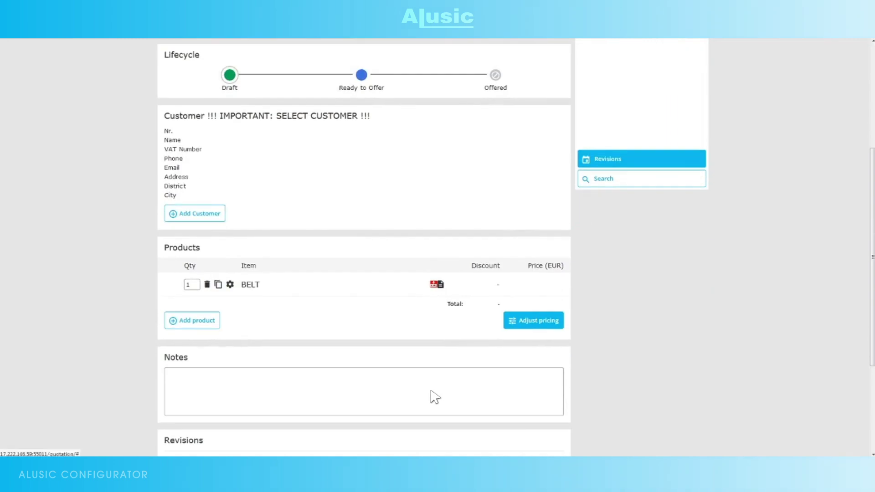
# Scroll the quotation page back up to the top.
pyautogui.scroll(1, 435, 398)
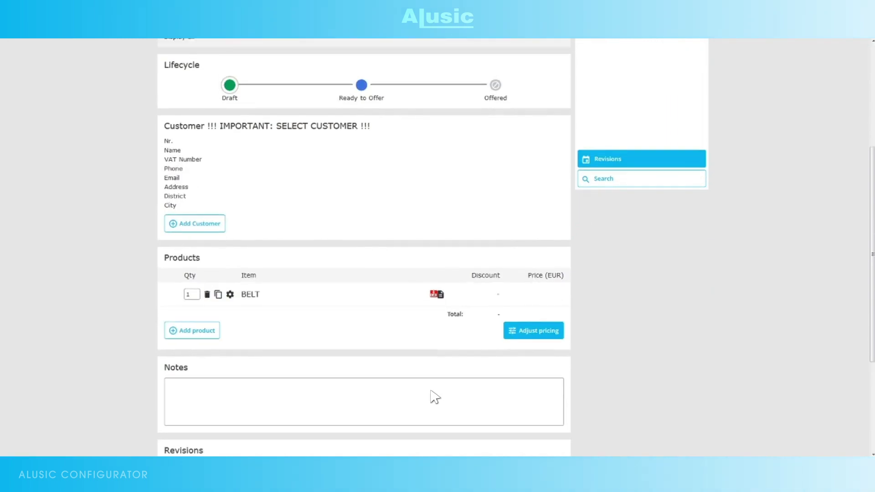
pyautogui.scroll(4, 434, 398)
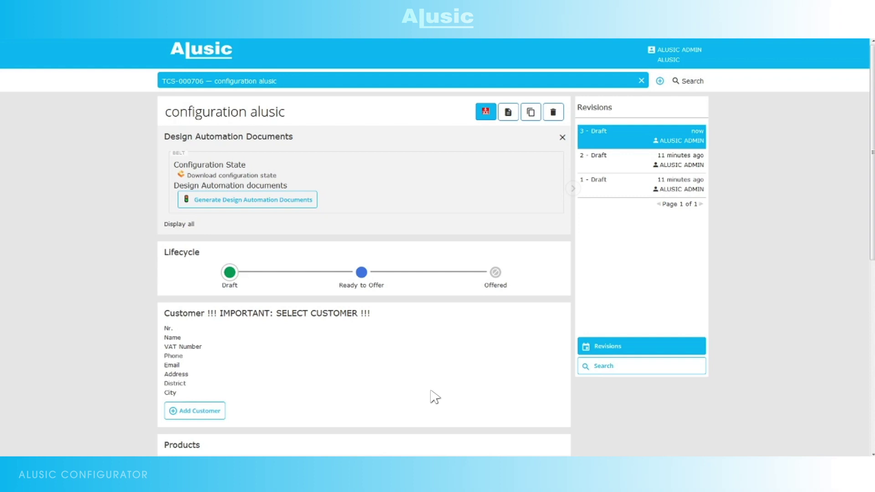
# Generate the design automation documents to produce NASTRO_RETTILINEO_TAPPETO.zip.
pyautogui.click(295, 200)
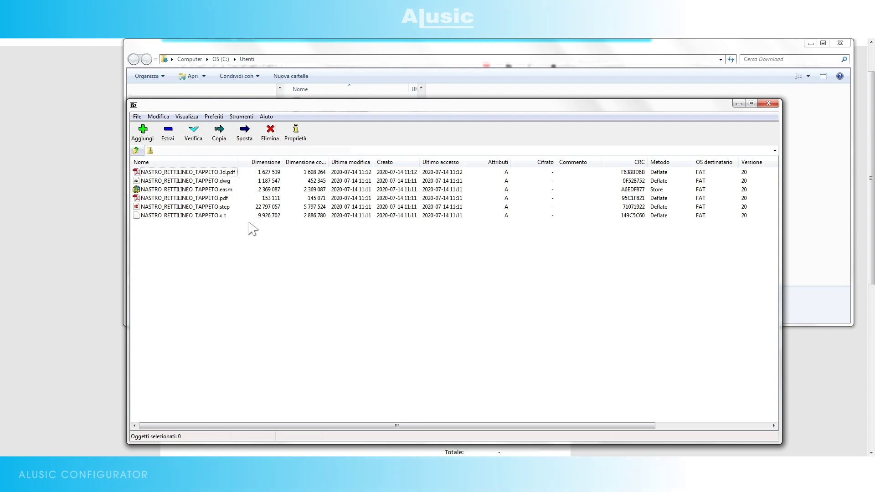
# Extract NASTRO_RETTILINEO_TAPPETO.easm from the CAD zip to C:\Users using 7-Zip's F5 copy.
pyautogui.click(228, 189)
pyautogui.press('F5')
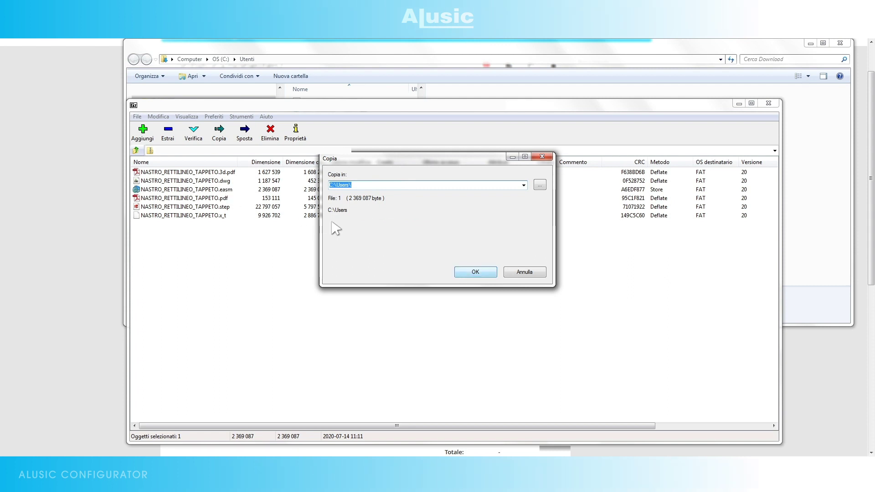
pyautogui.click(482, 273)
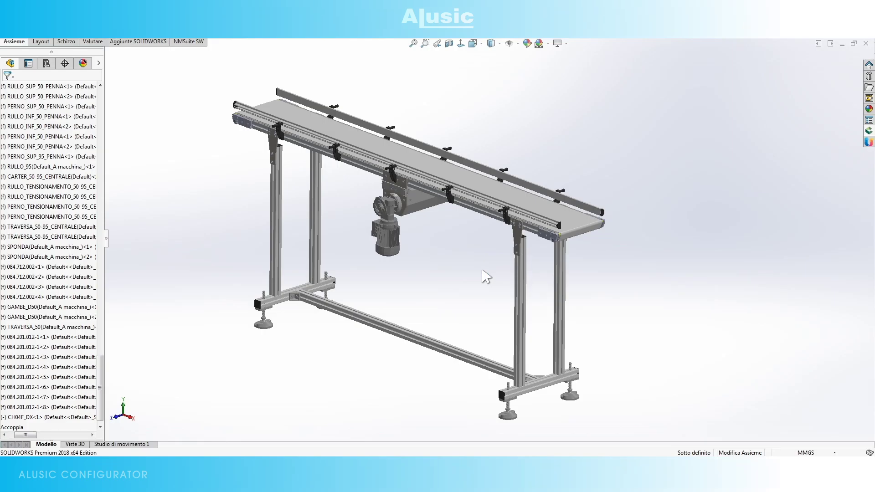